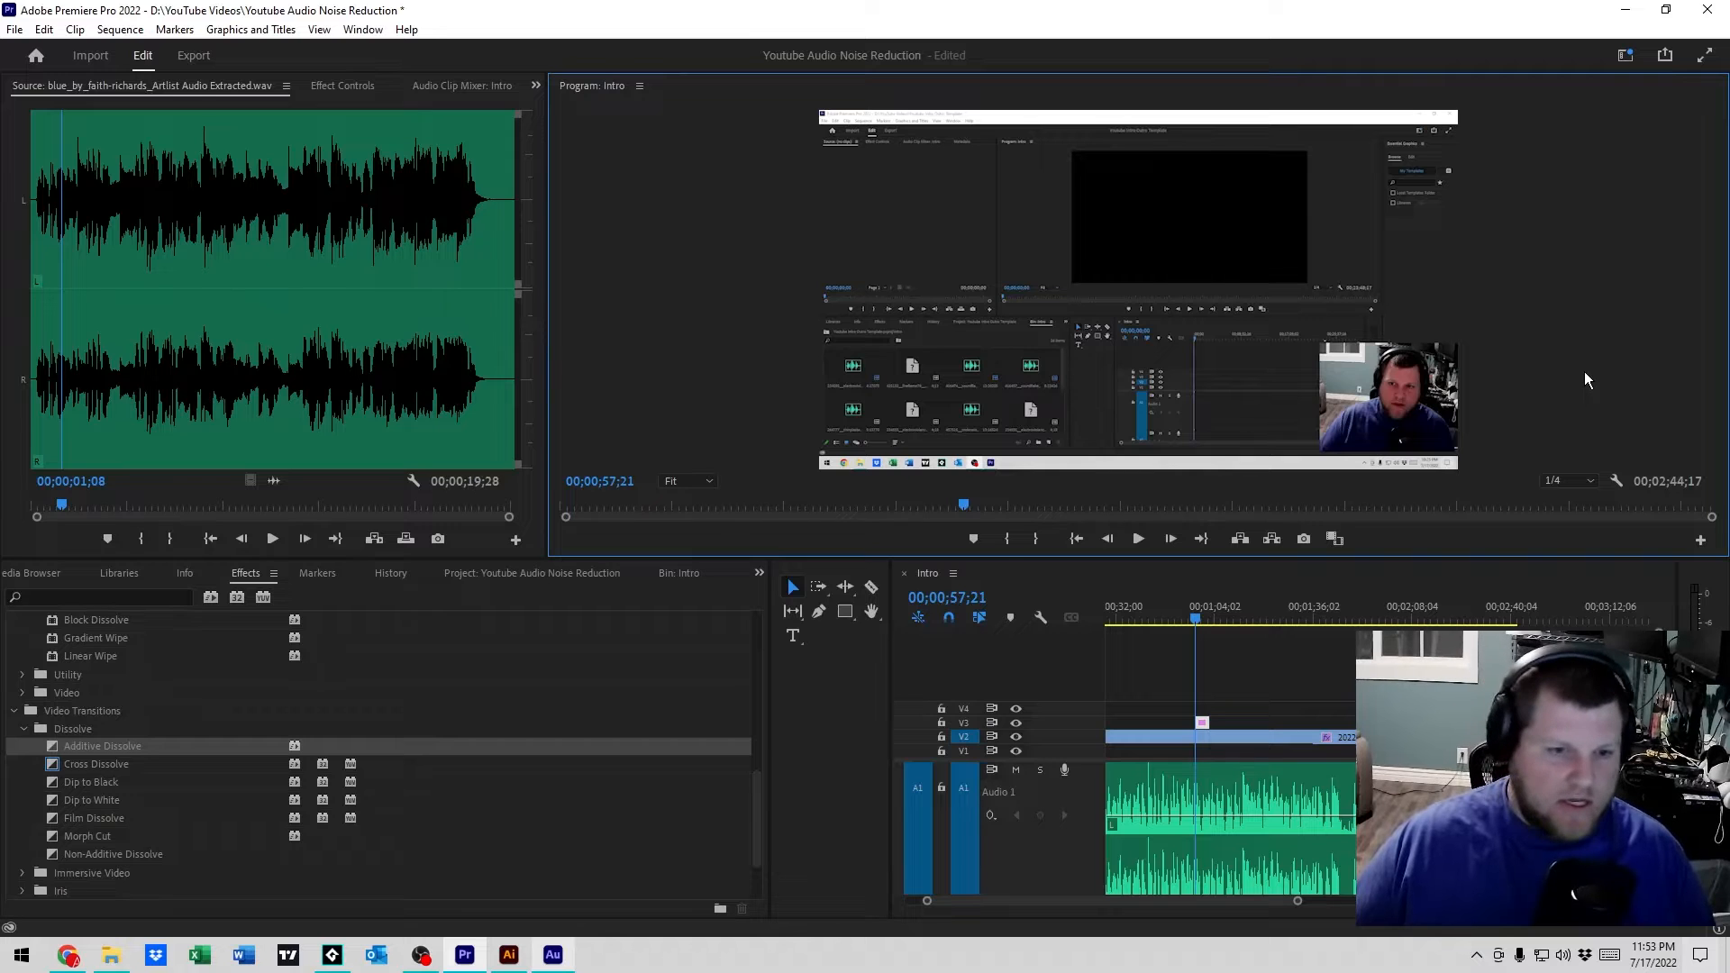
- Remove the title clip from track V3 and add a new text layer at the playhead
left_click(1204, 726)
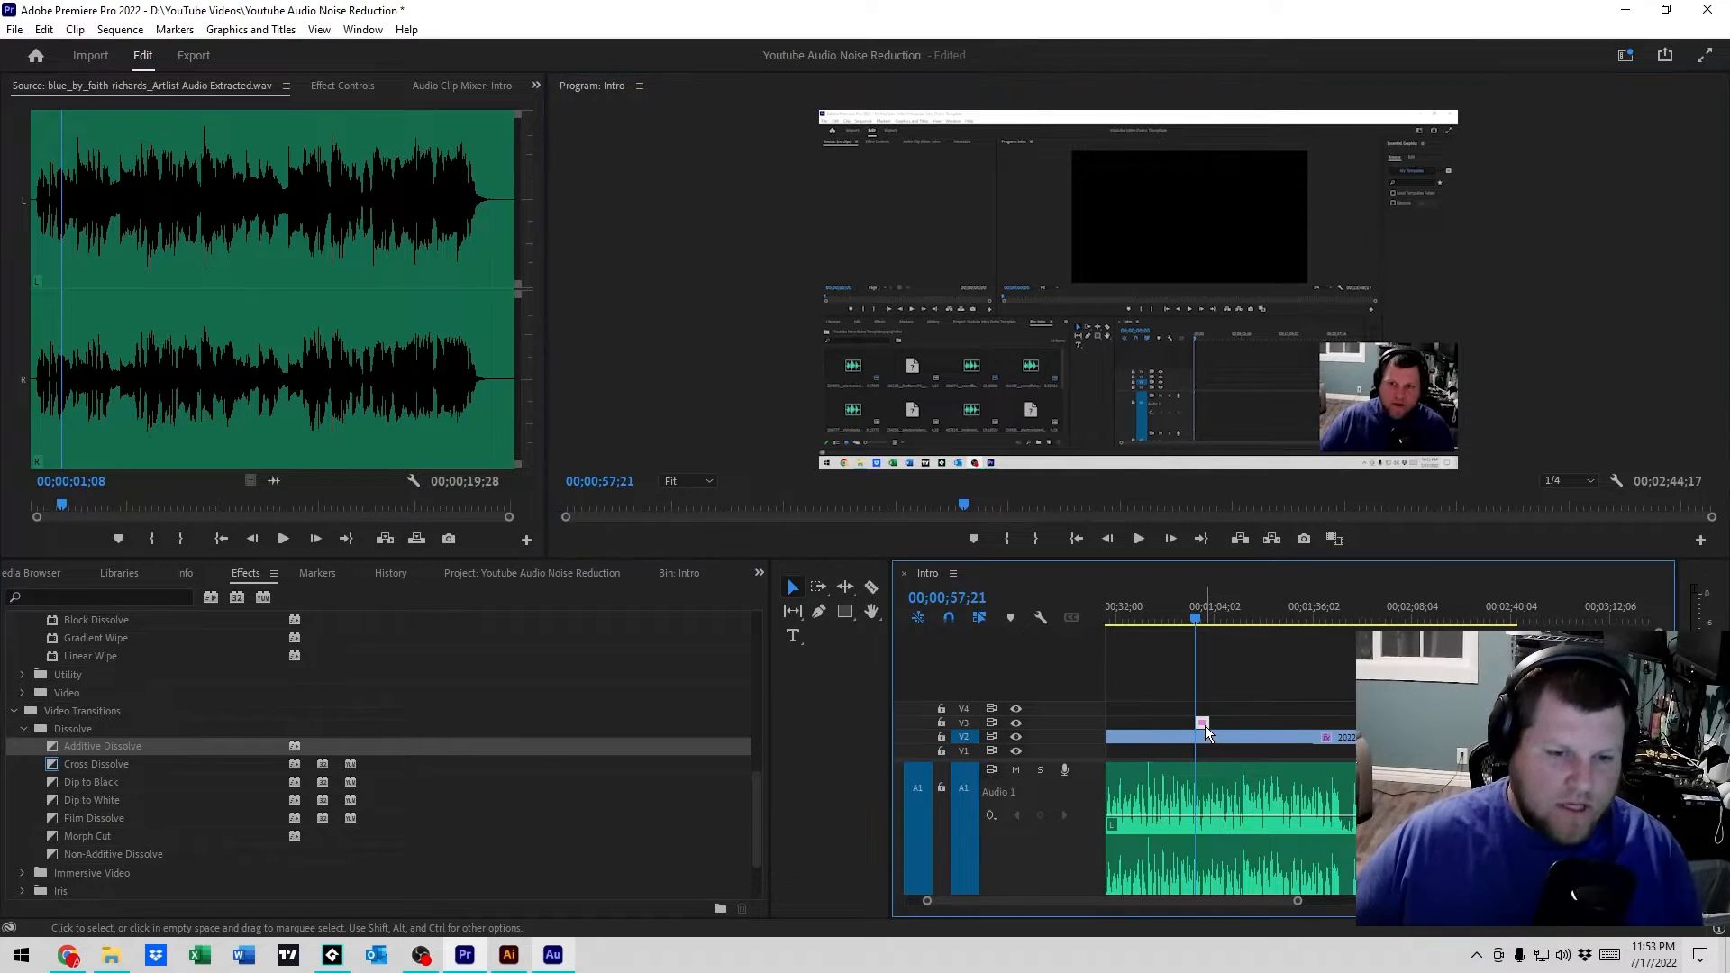
left_click(1463, 533)
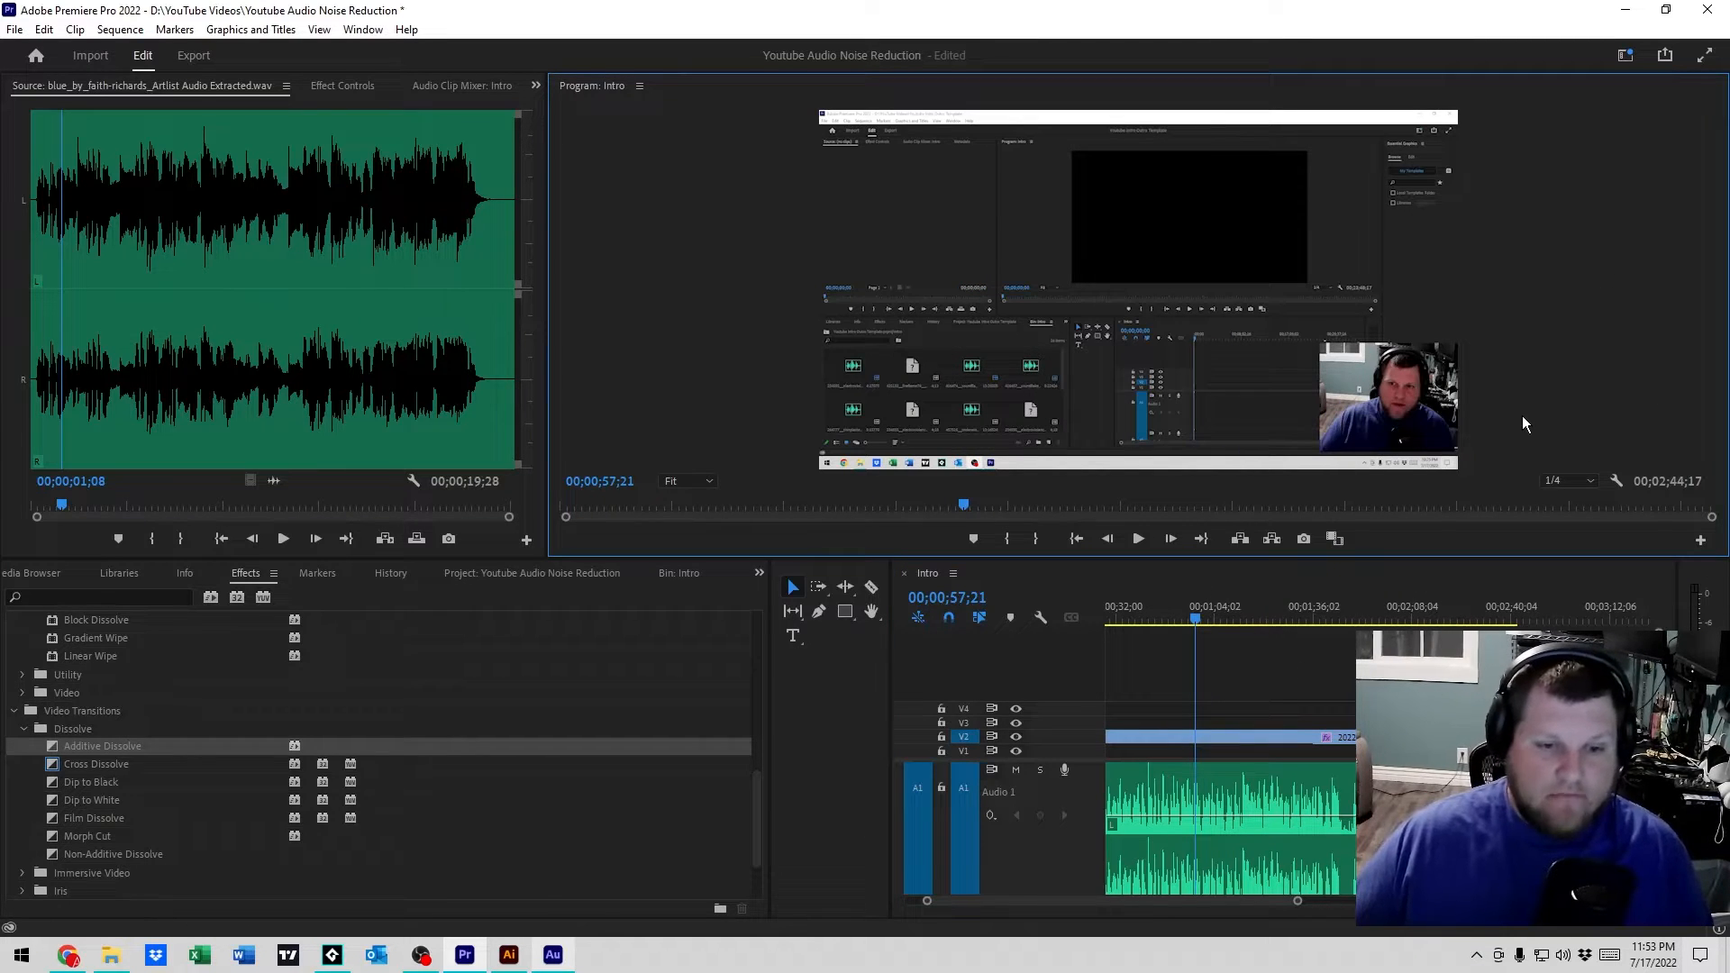
key("ctrl+t")
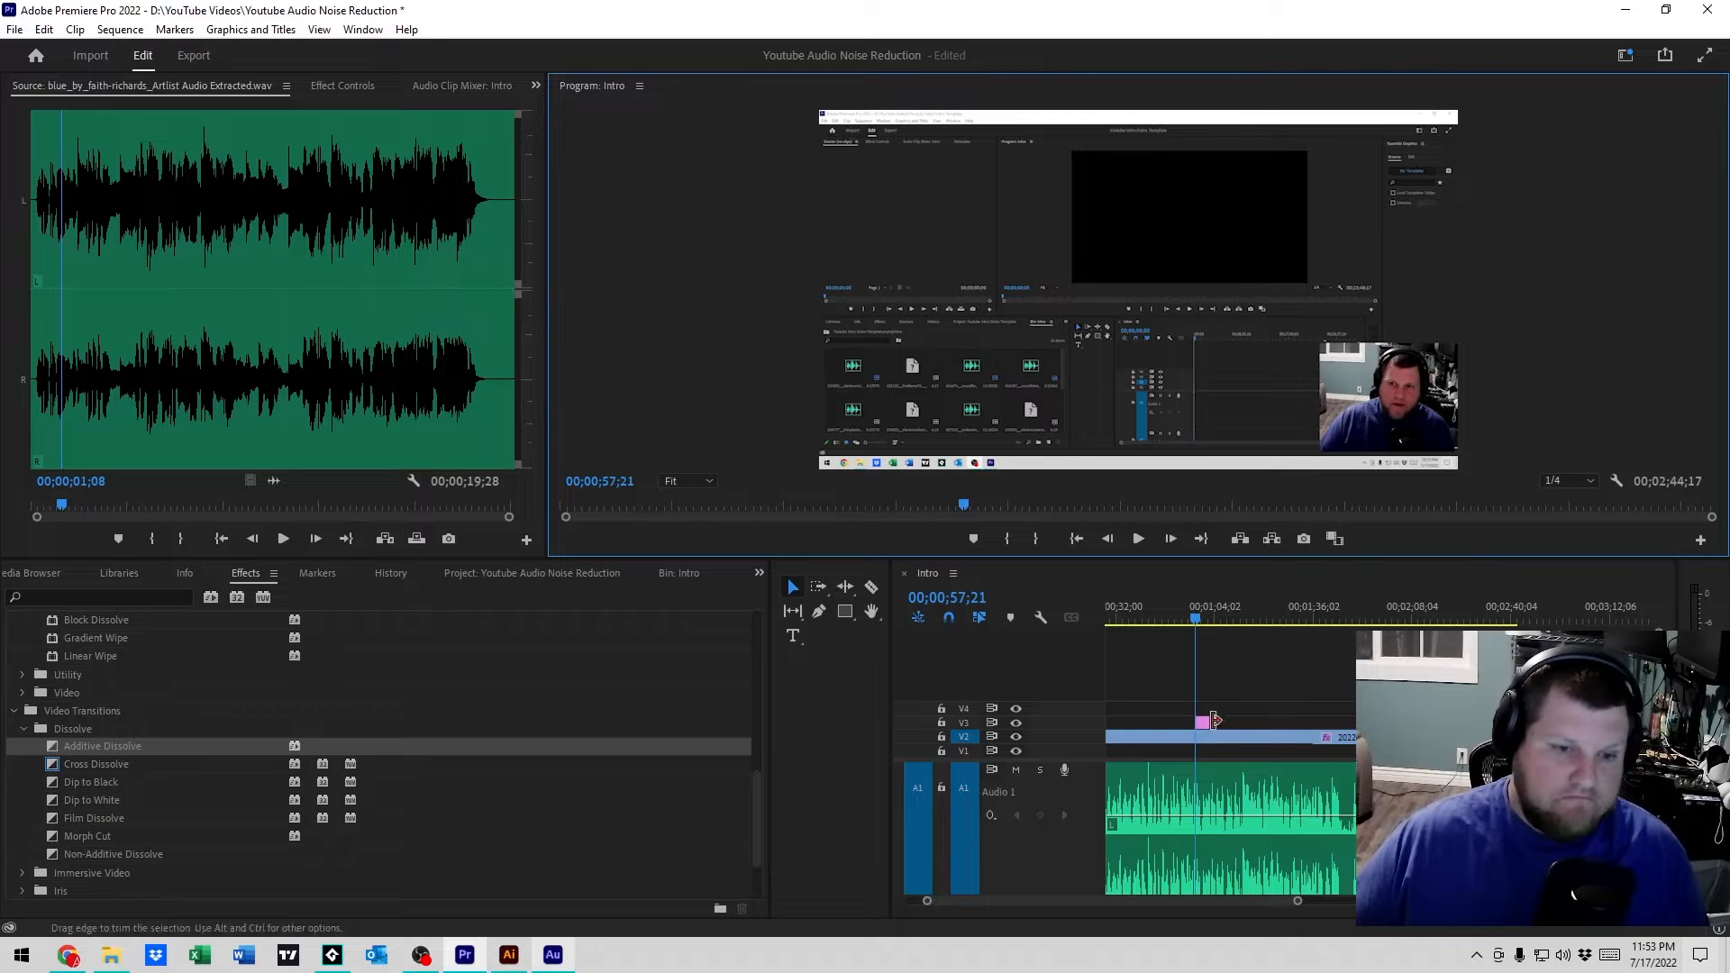
- Move the playhead to 00;00;59;29 and delete the text clip from track V3
left_click(1198, 620)
left_click_drag(1198, 620, 1203, 620)
left_click(1204, 724)
key("Delete")
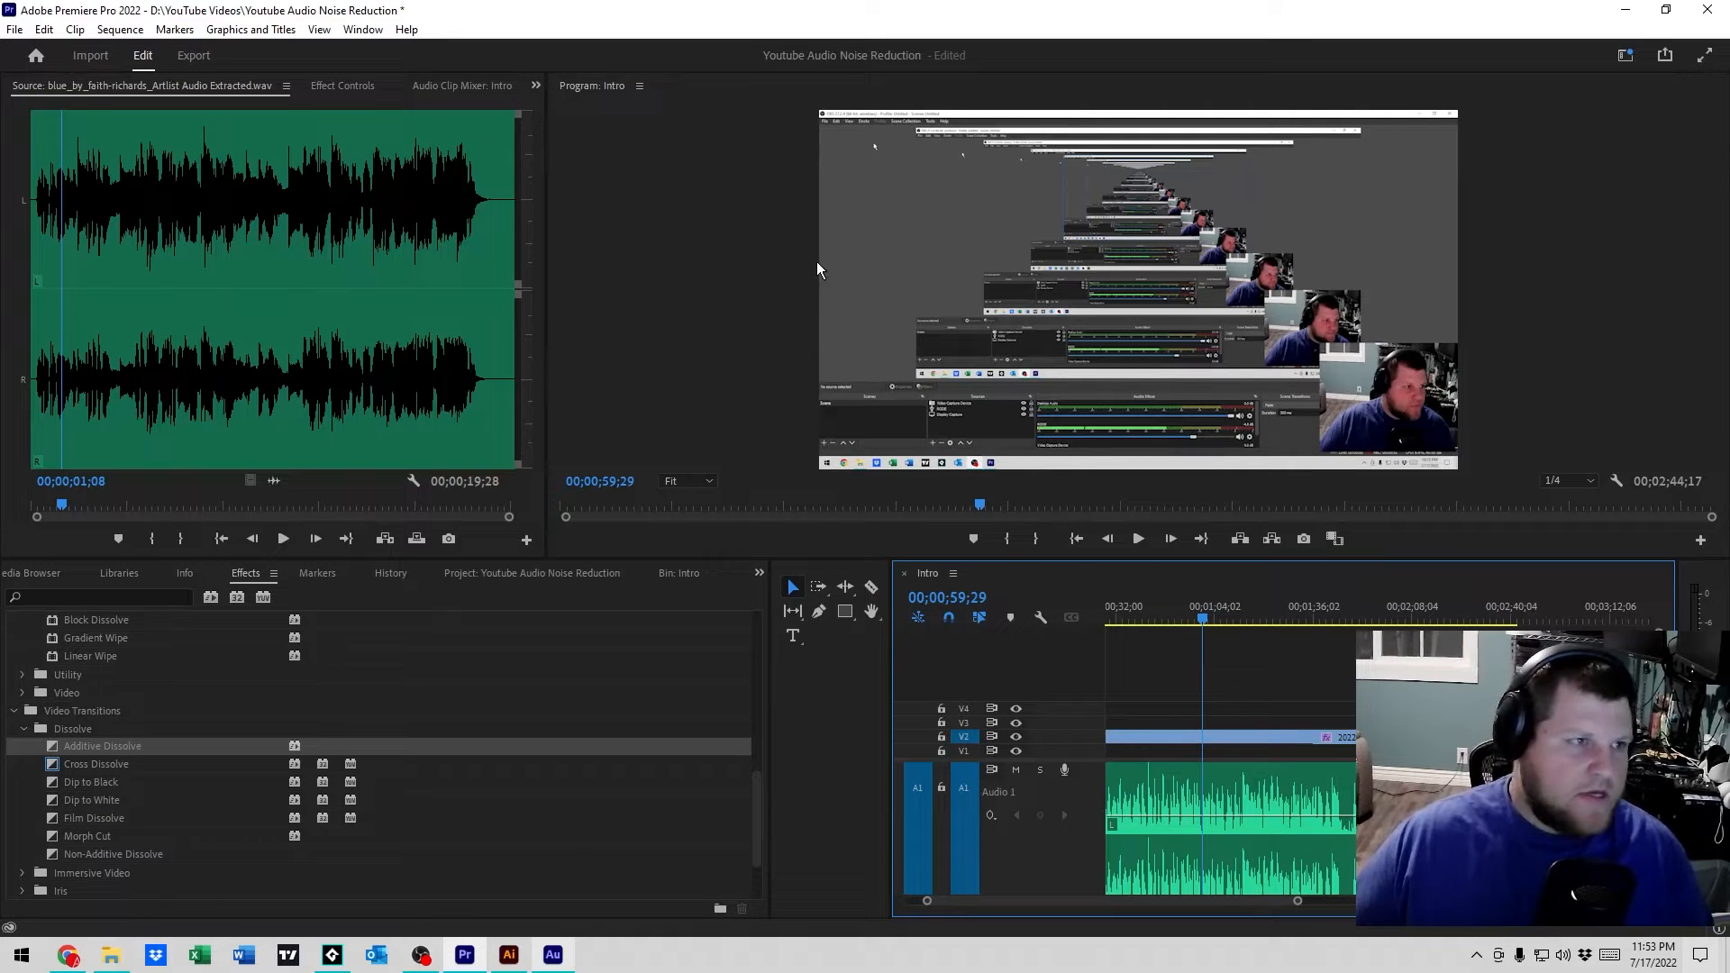
- Add a new horizontal text layer at the playhead and place it in the upper left of the video frame
left_click(251, 29)
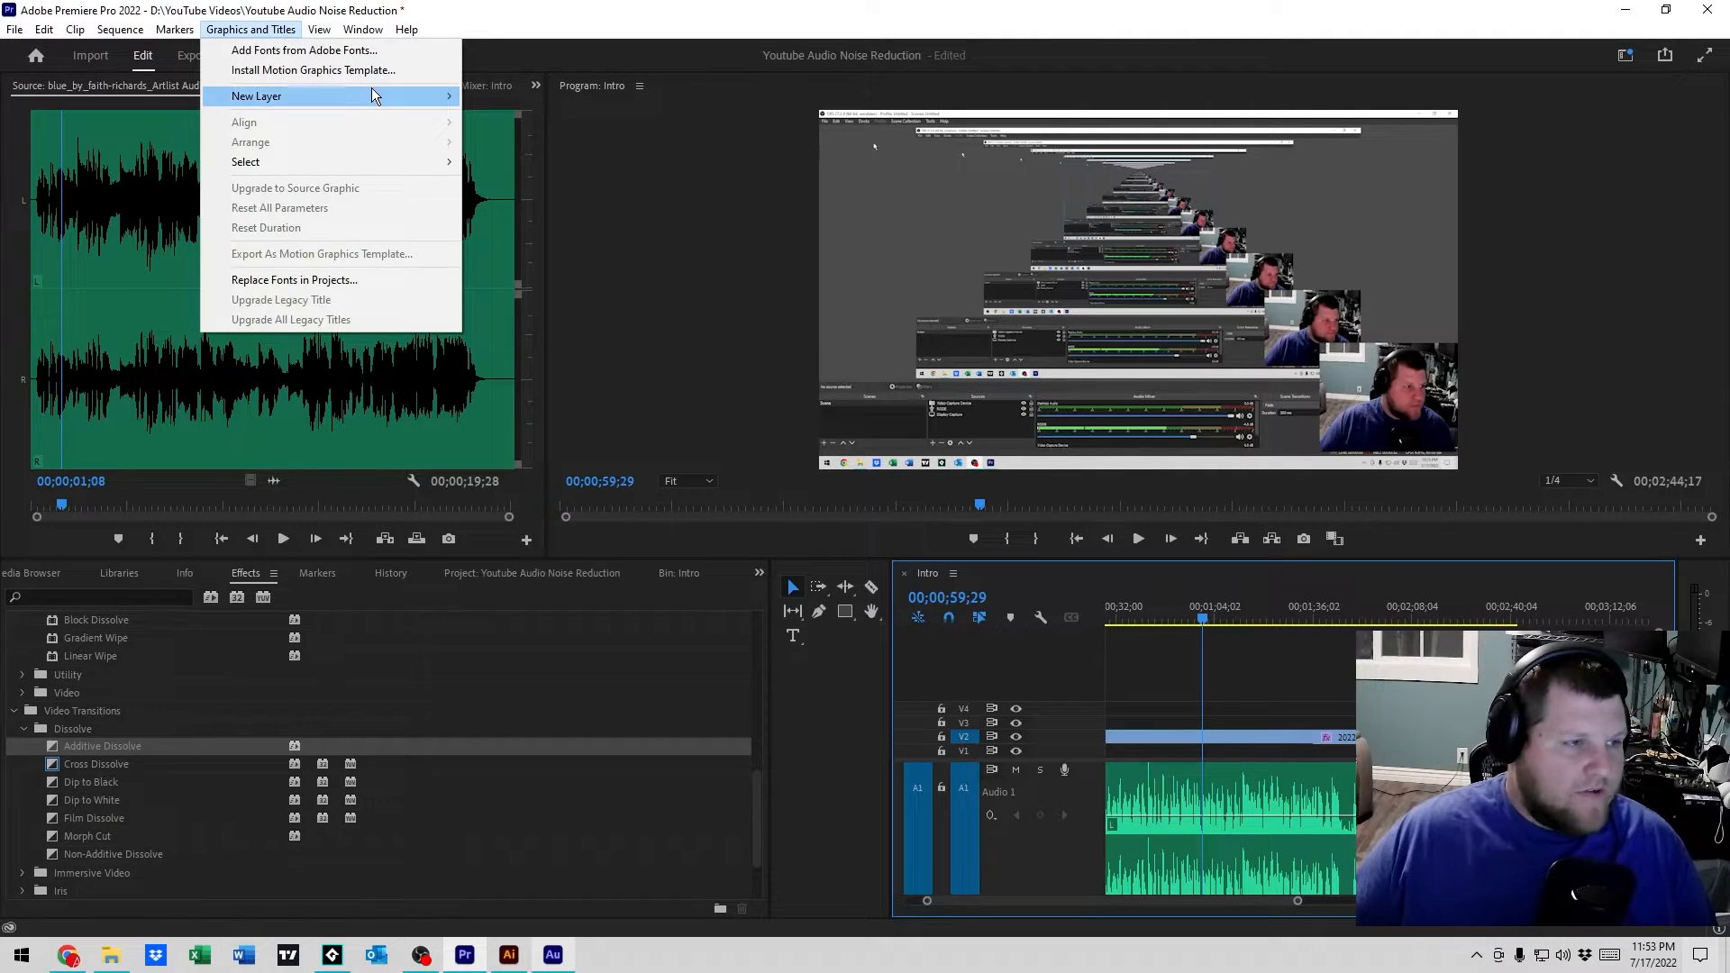
mouse_move(344, 96)
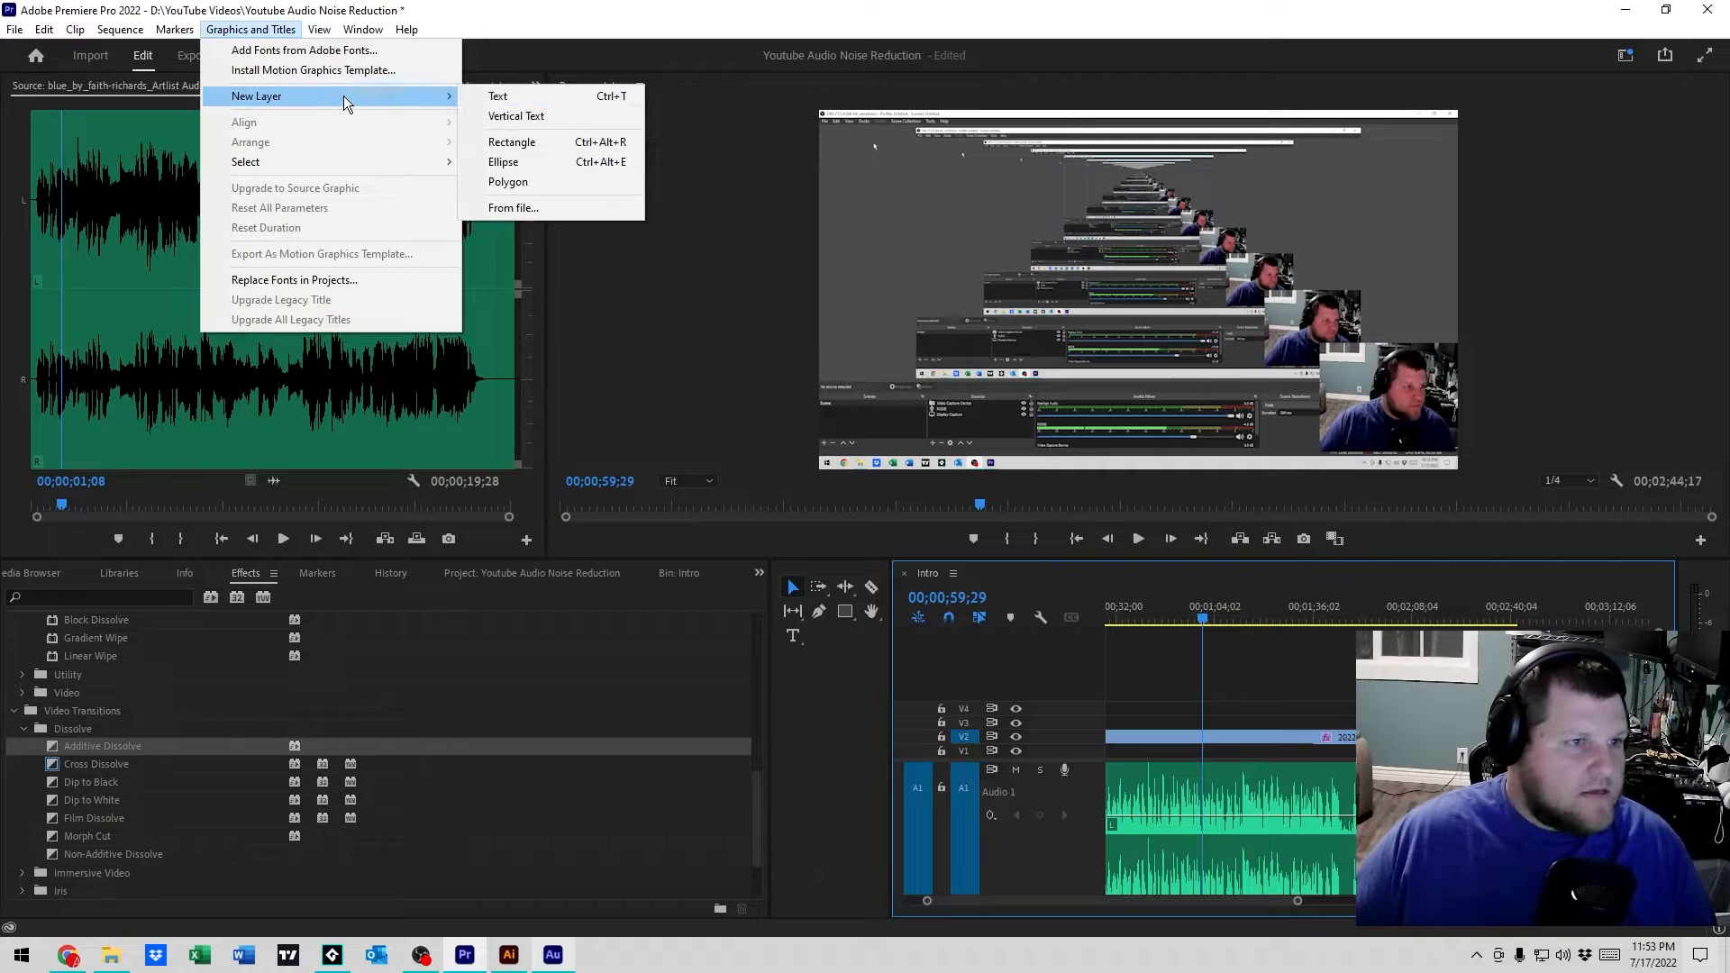
left_click(512, 96)
left_click_drag(1334, 290, 1012, 194)
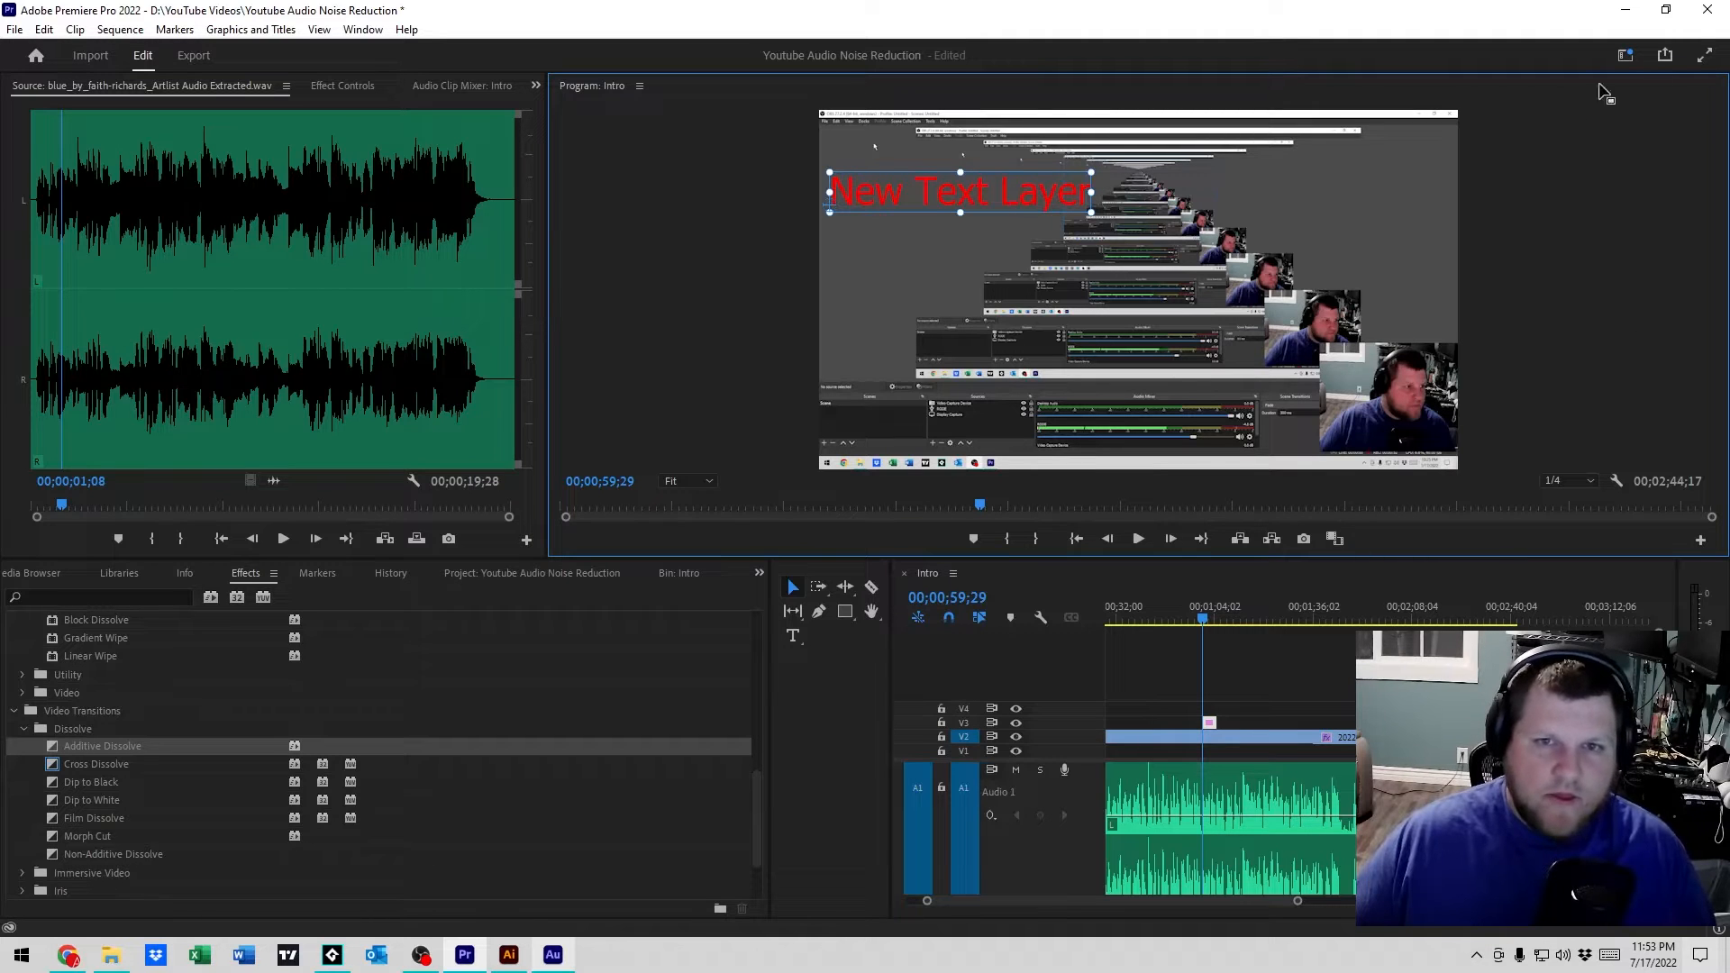
- Bring up the Essential Graphics controls
left_click(271, 30)
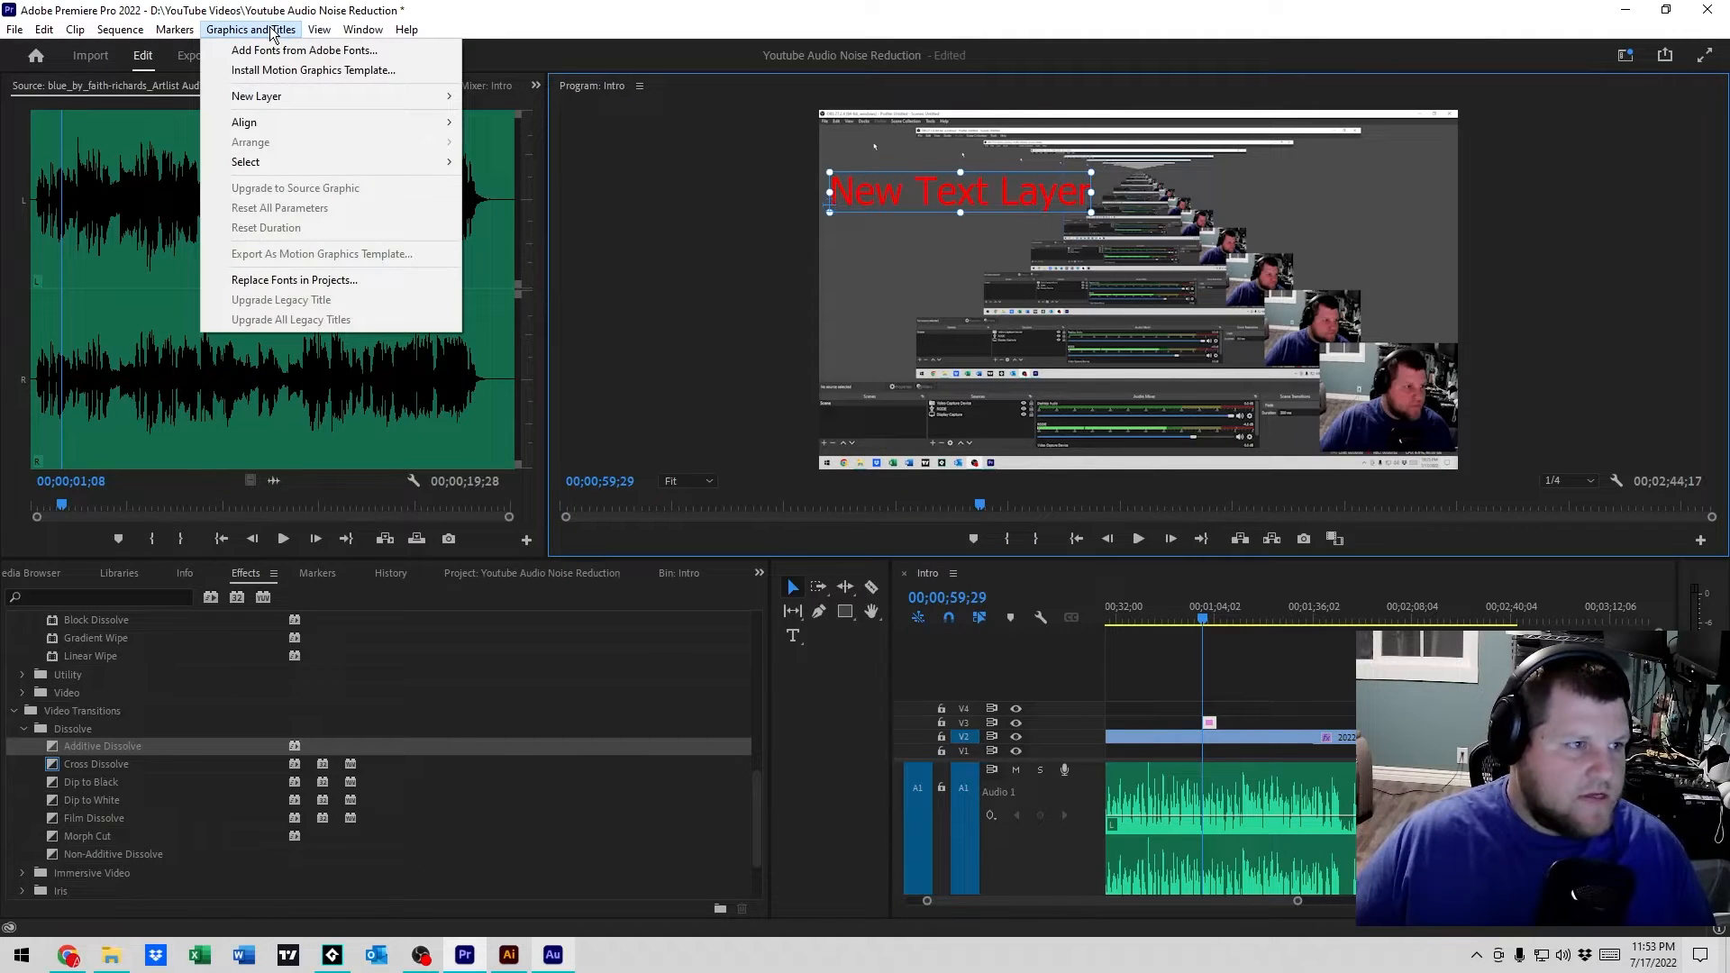
mouse_move(363, 29)
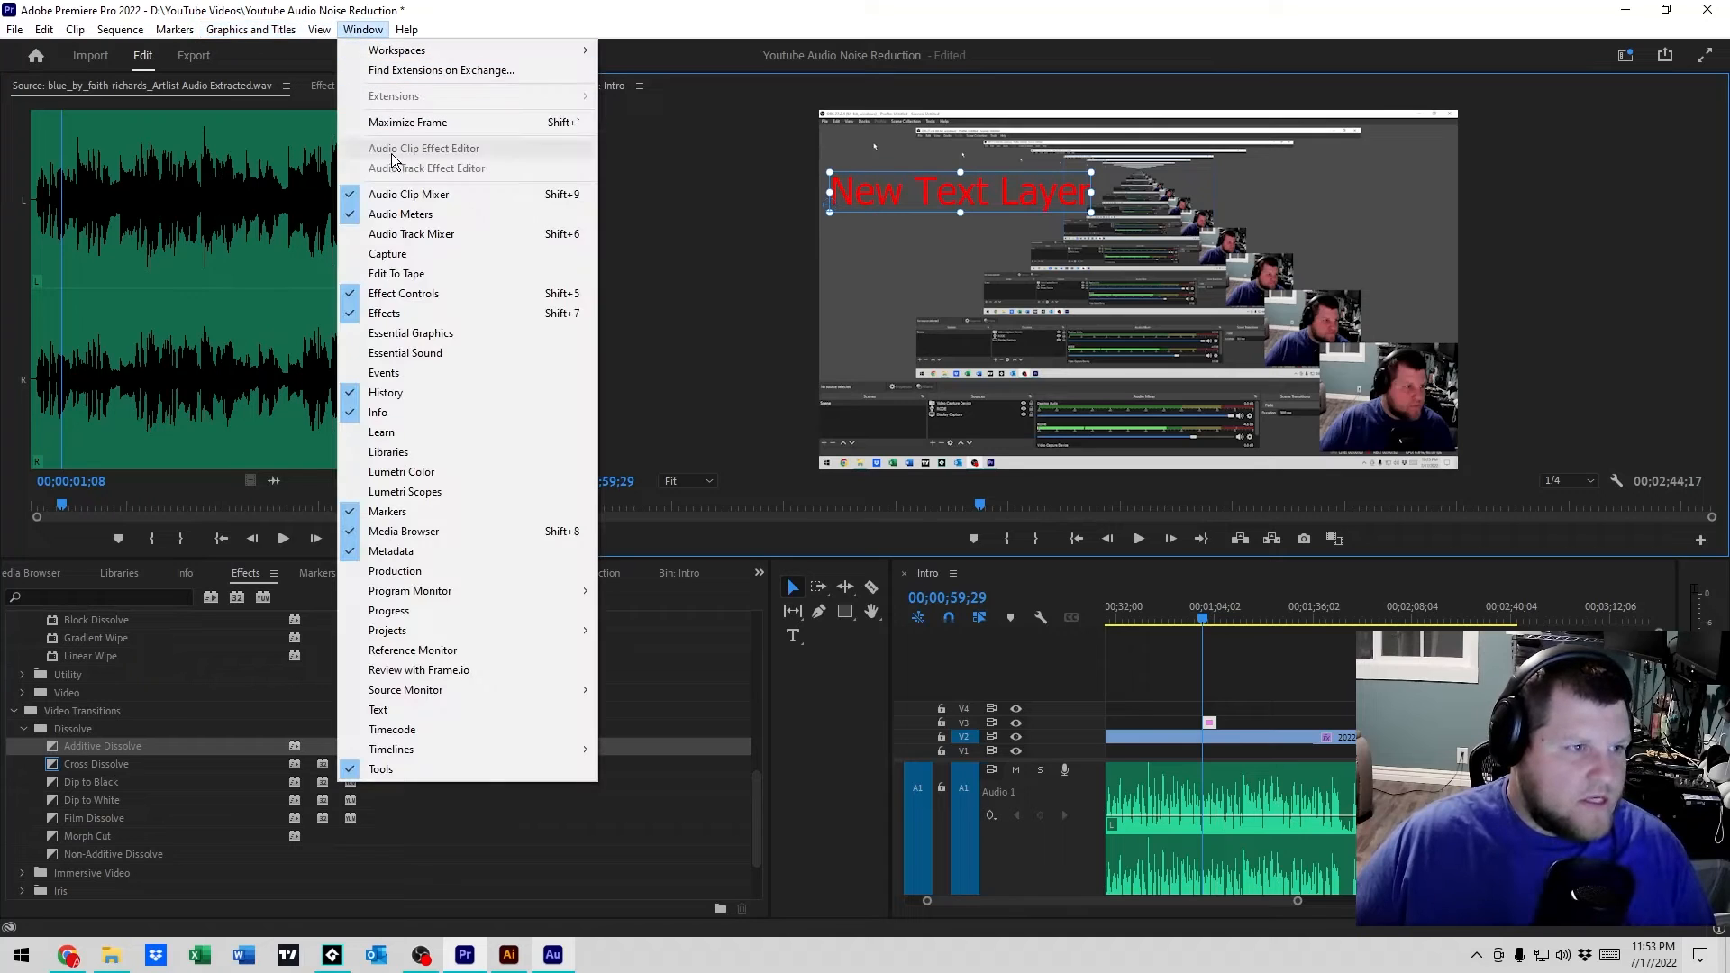
left_click(458, 334)
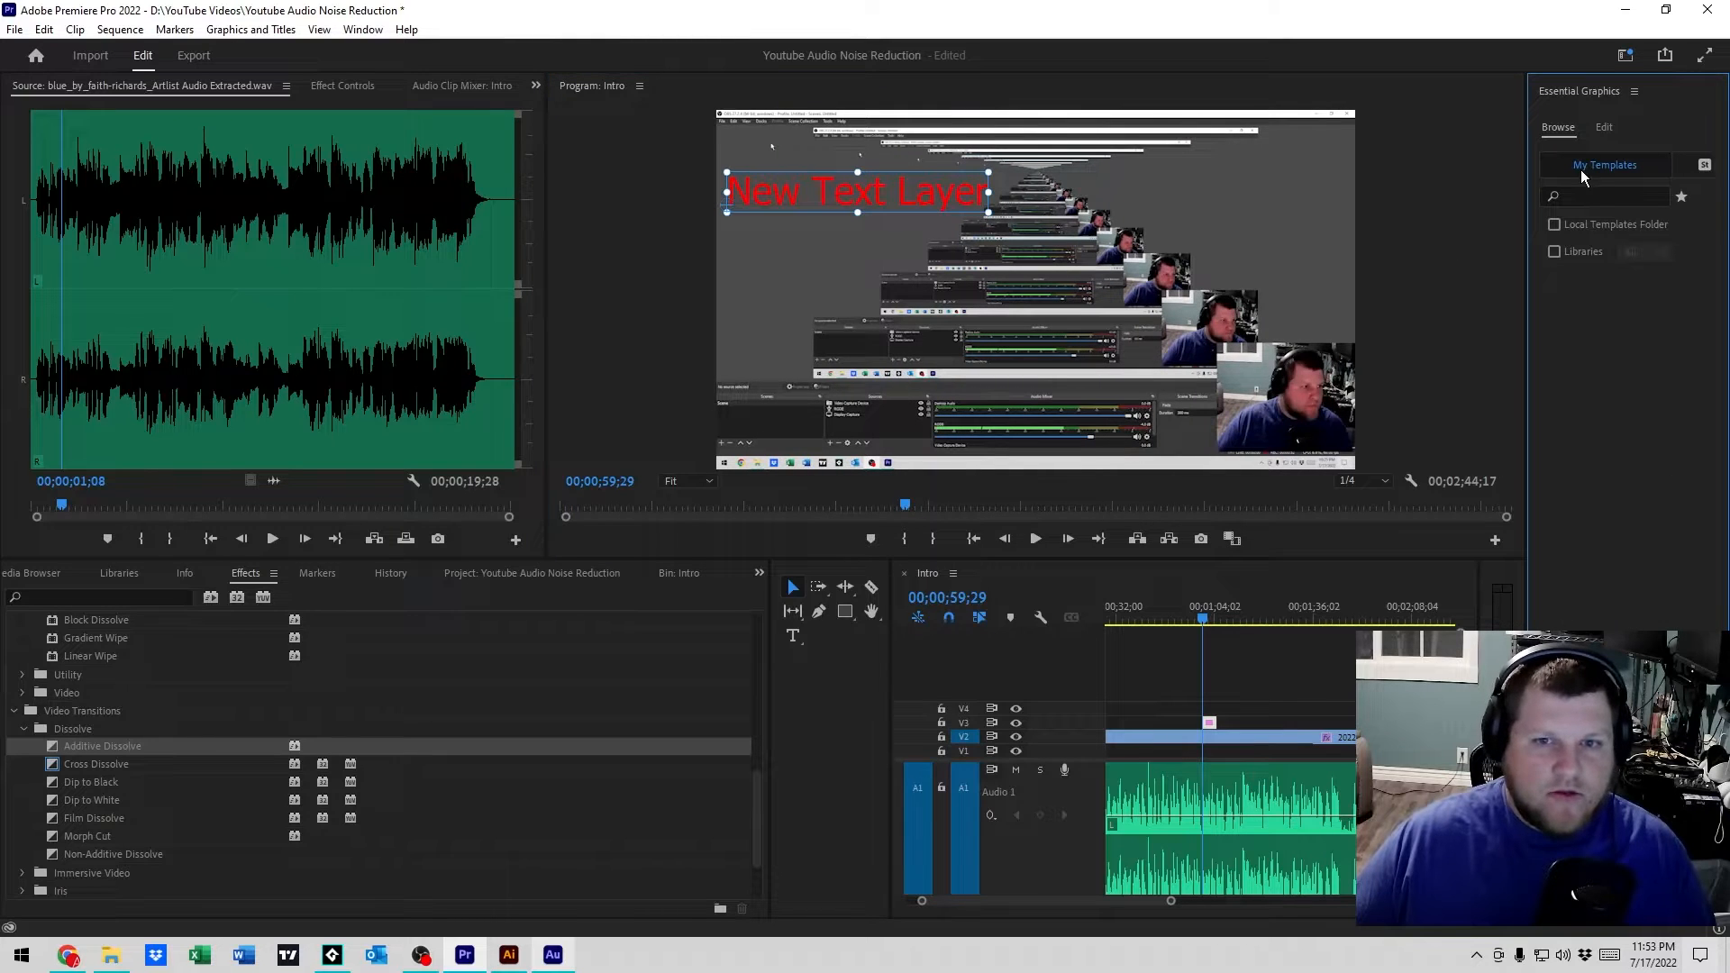
- Move the text layer to the upper right of the video frame and show its editing properties in Essential Graphics
left_click_drag(917, 193, 1251, 192)
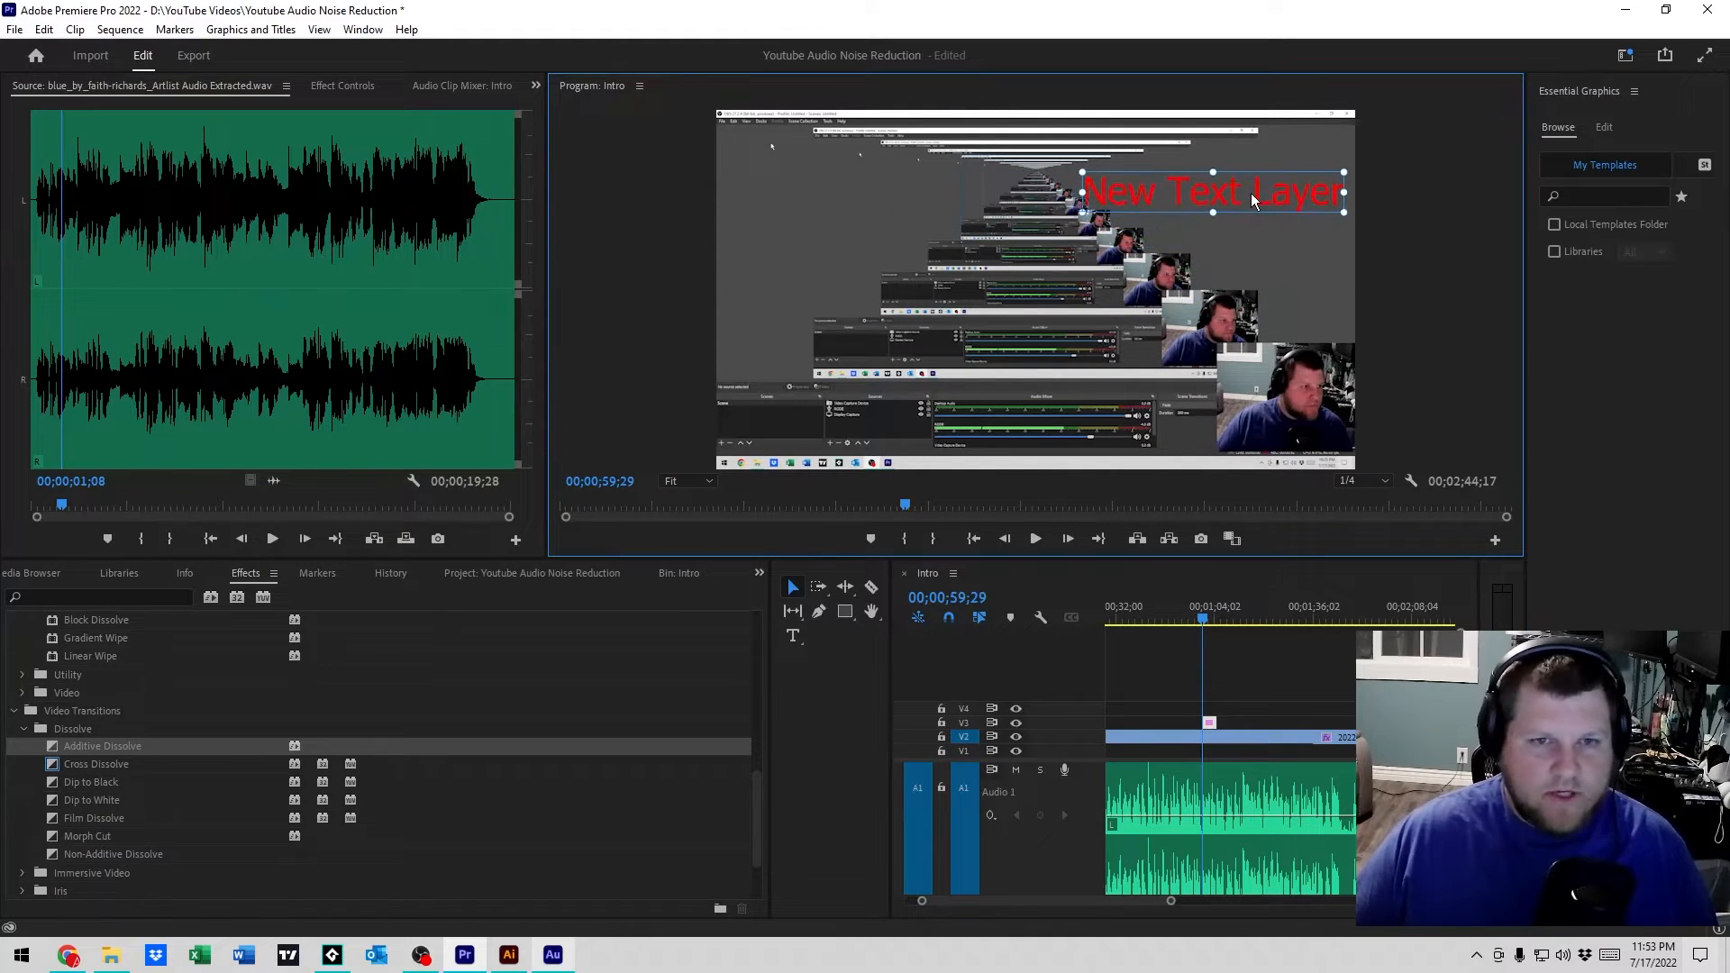
left_click(1603, 129)
left_click(1299, 200)
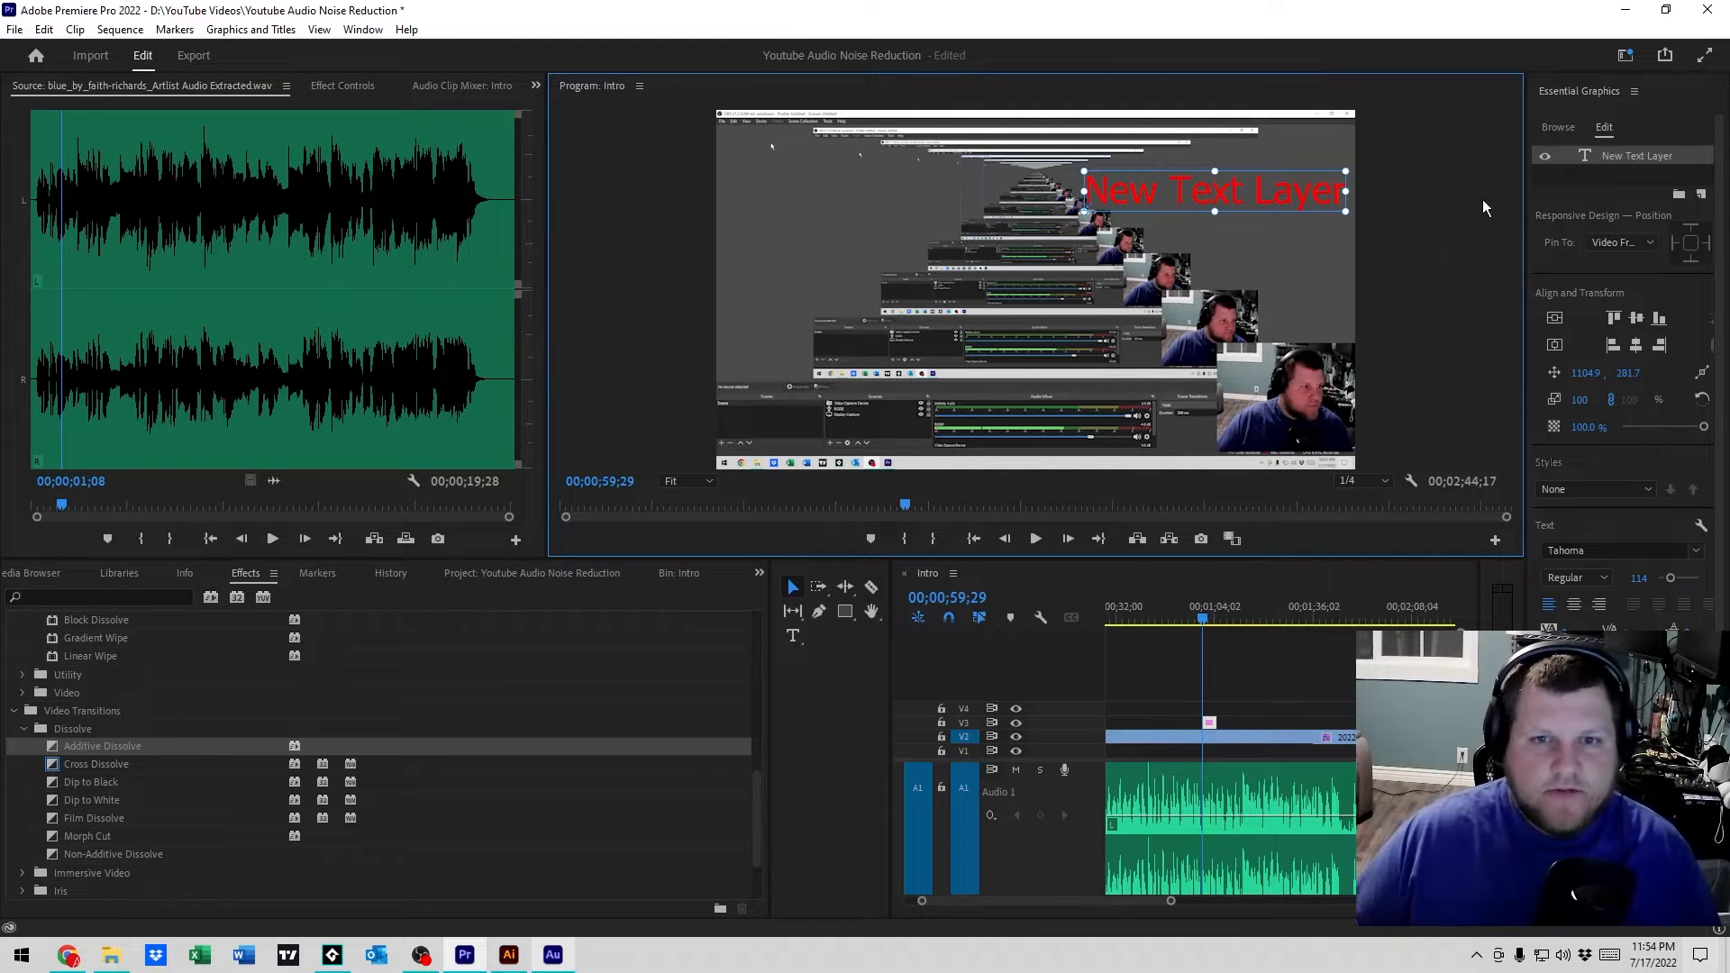
- Replace the text layer's wording with "Add your words." and reposition it to about 1007, 298 in the frame
left_click_drag(1279, 198, 1279, 207)
double_click(1279, 207)
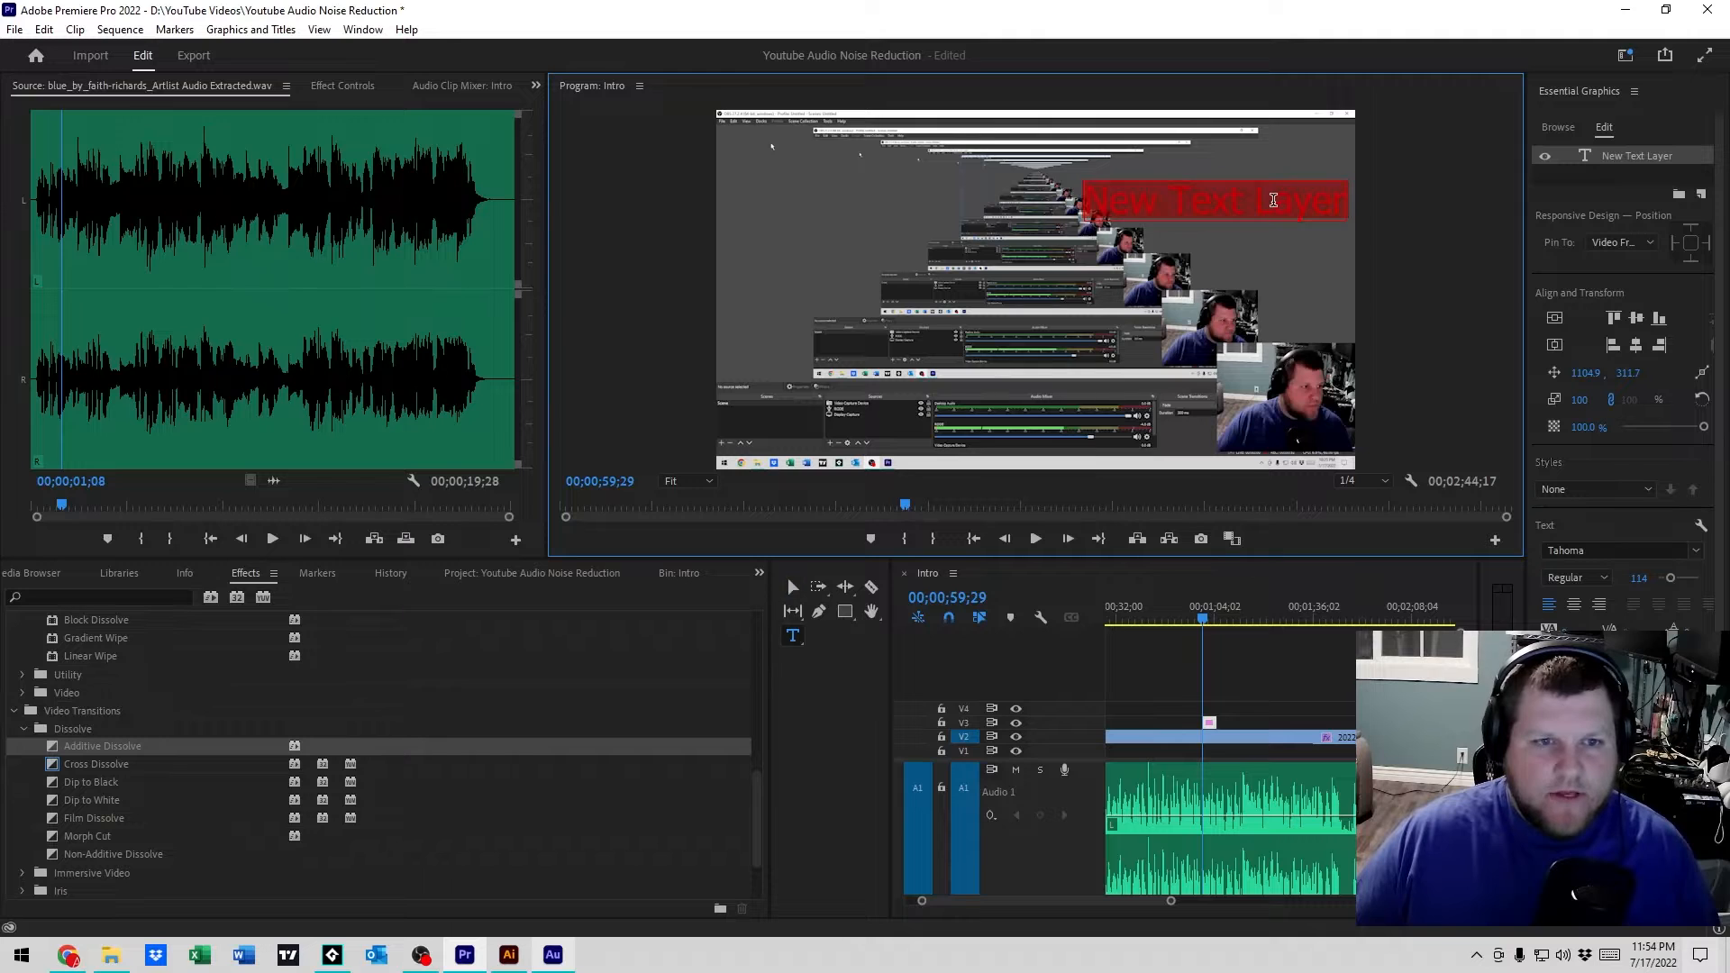
type("Add your words.")
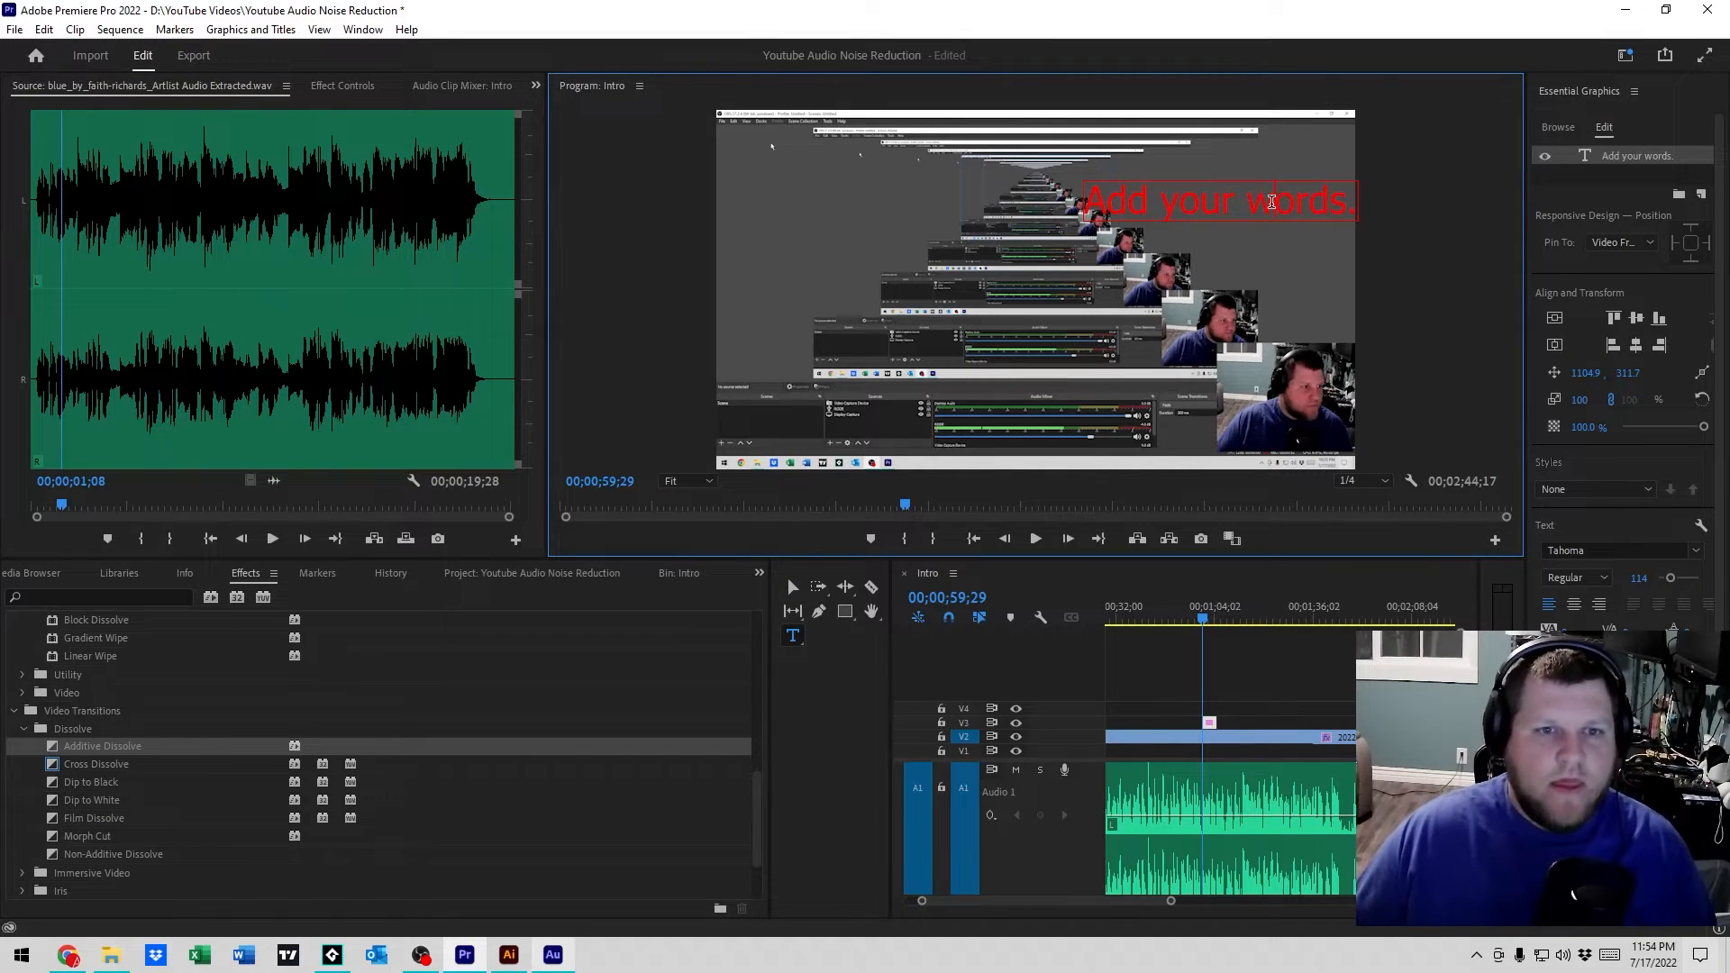
key("Escape")
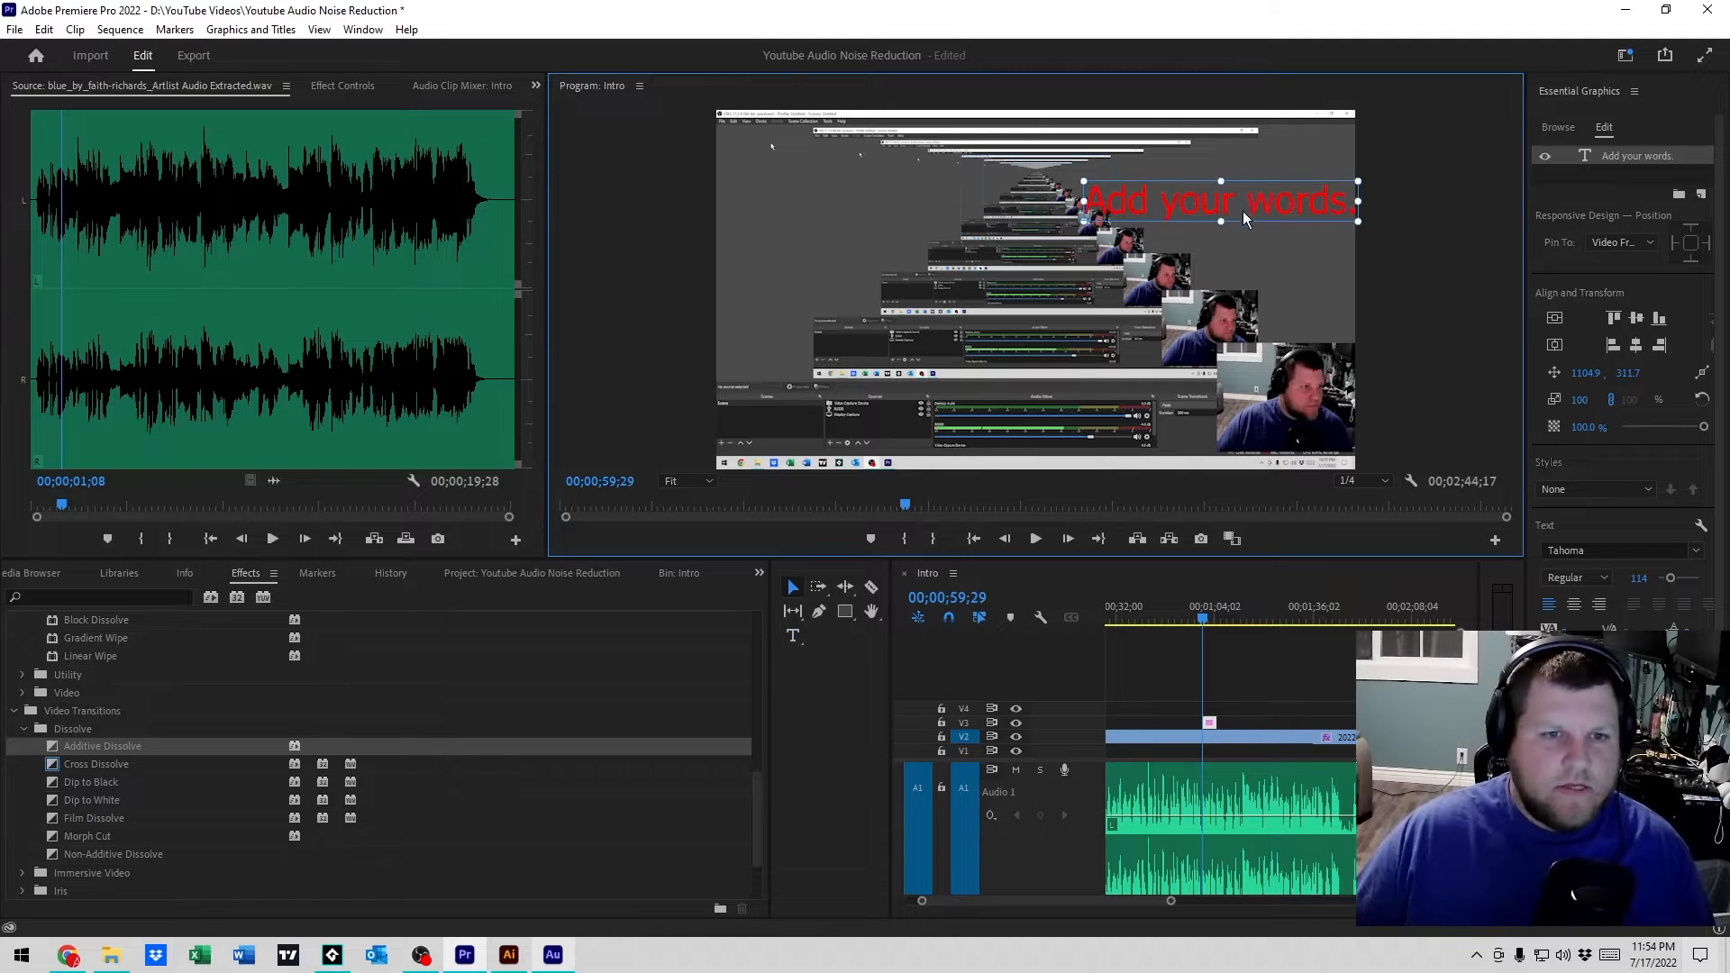
mouse_move(1252, 203)
left_mouse_down()
mouse_move(1234, 228)
mouse_move(1253, 207)
left_mouse_up()
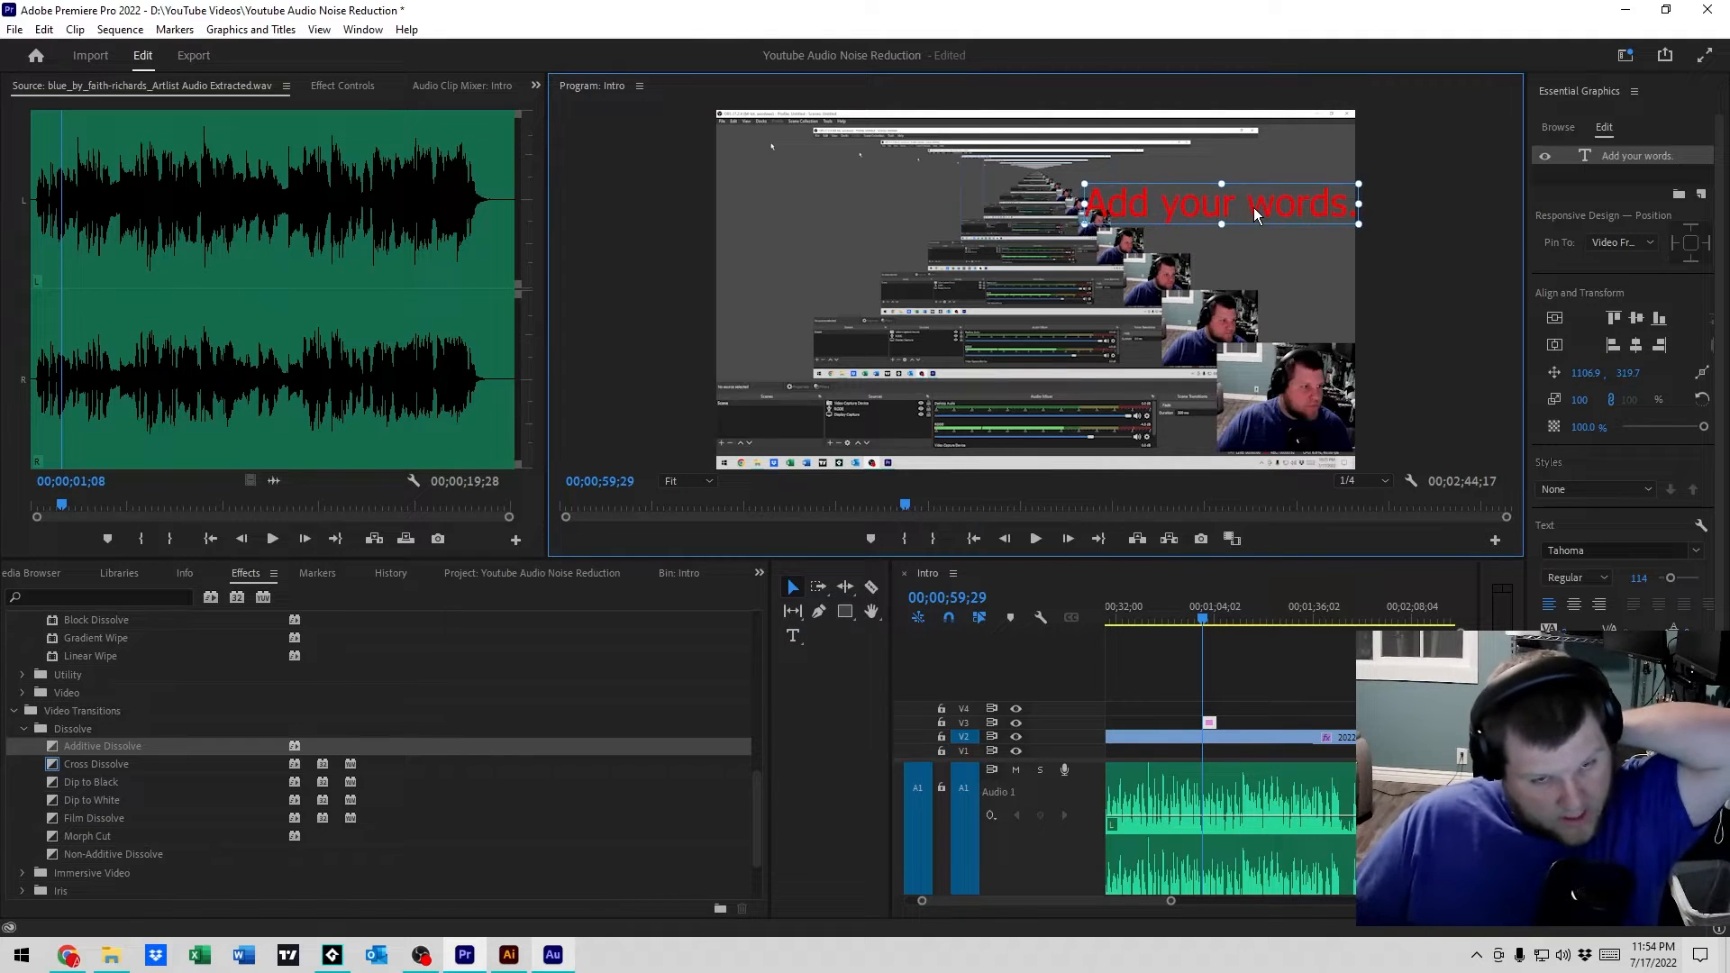
left_click_drag(1250, 207, 1218, 197)
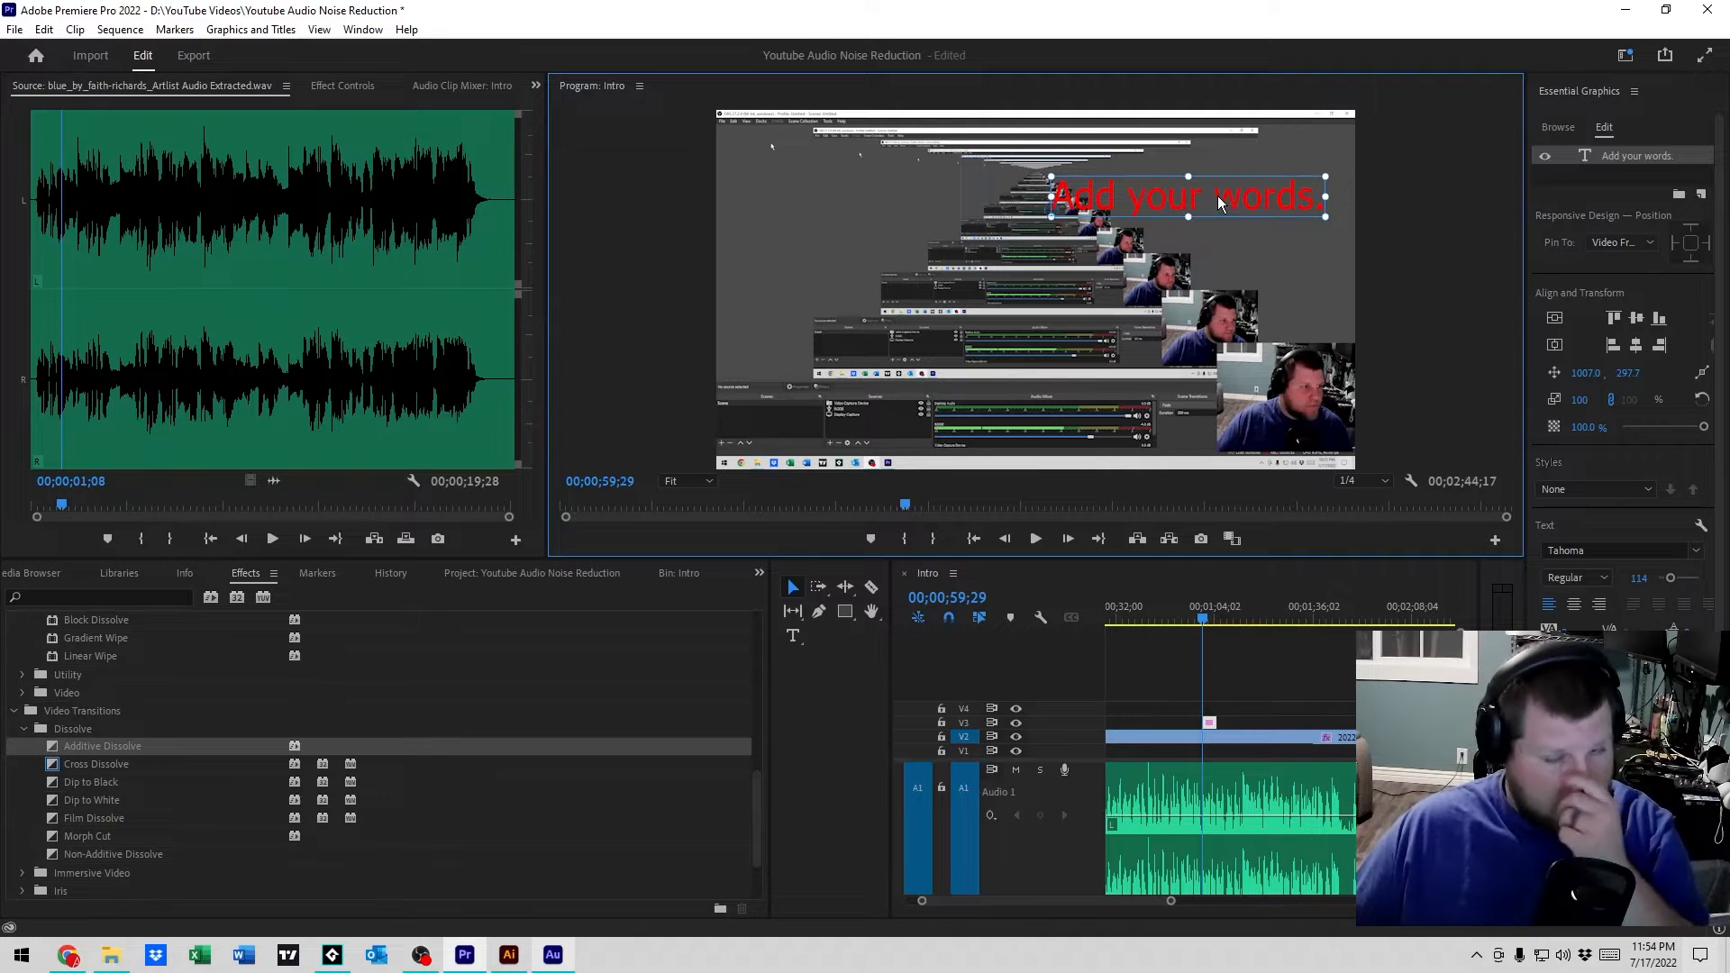
- Change the text's fill colour to green 14FF3B
left_click(1569, 742)
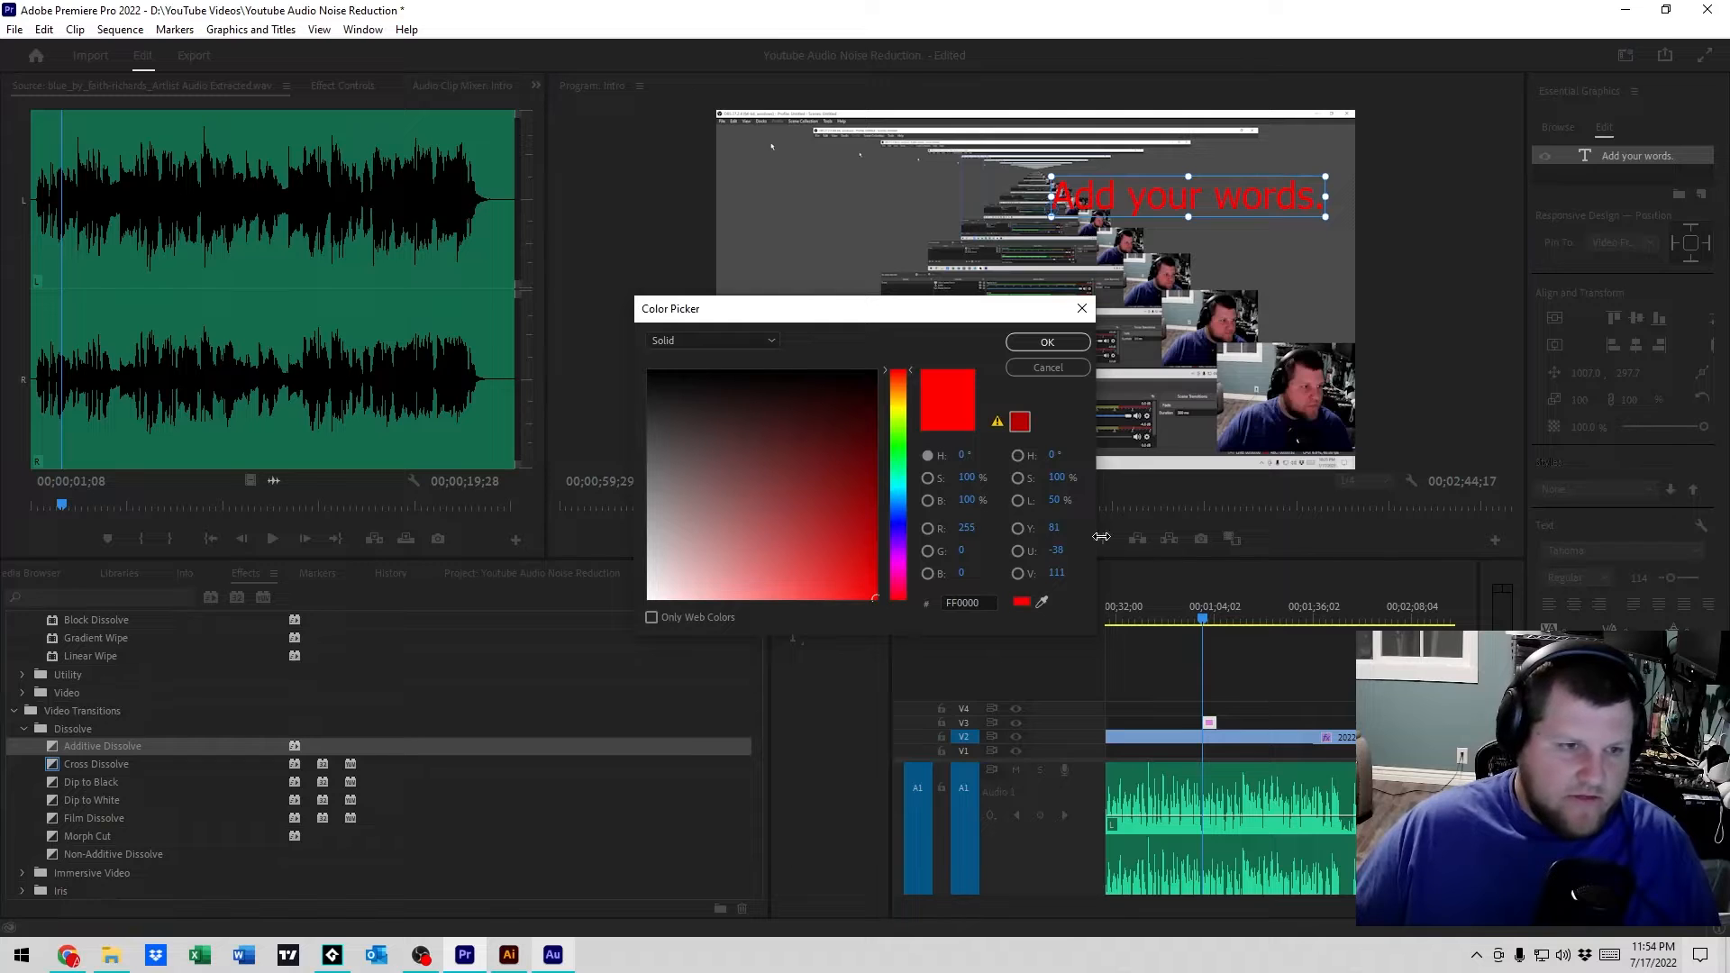
left_click_drag(838, 431, 870, 634)
left_click(899, 453)
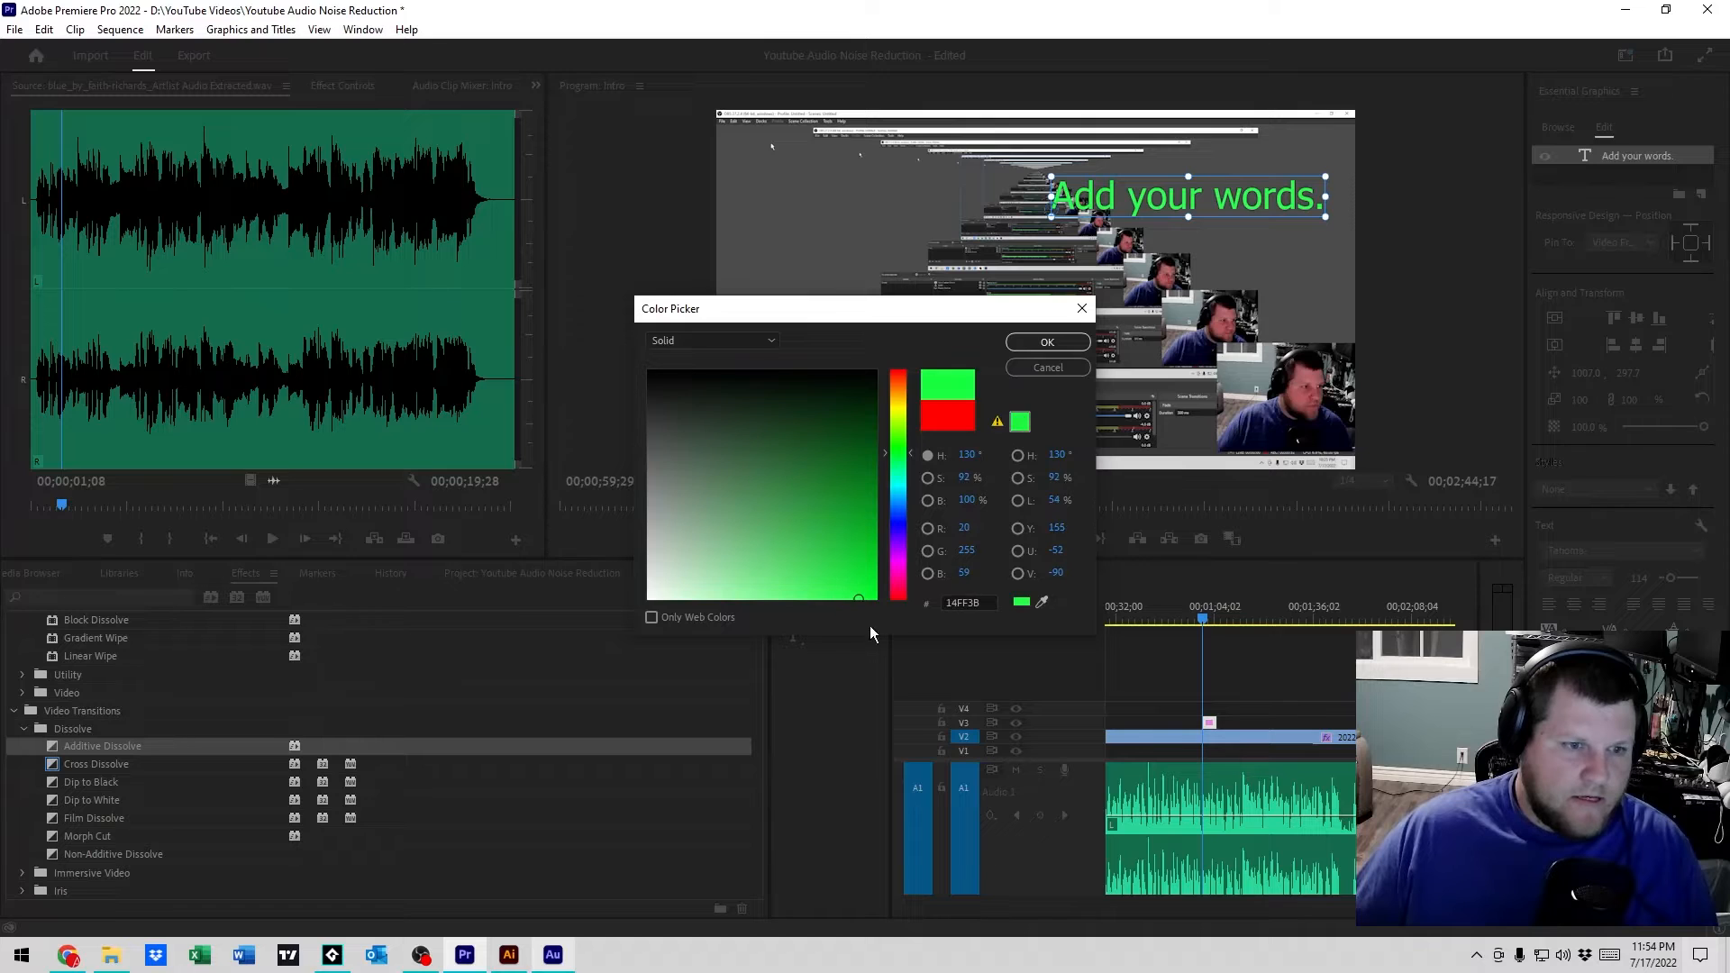
left_click(1049, 349)
- Scale the text down to 98 and move it to the upper middle of the frame, at about 528, 255
left_click_drag(1245, 189, 1268, 173)
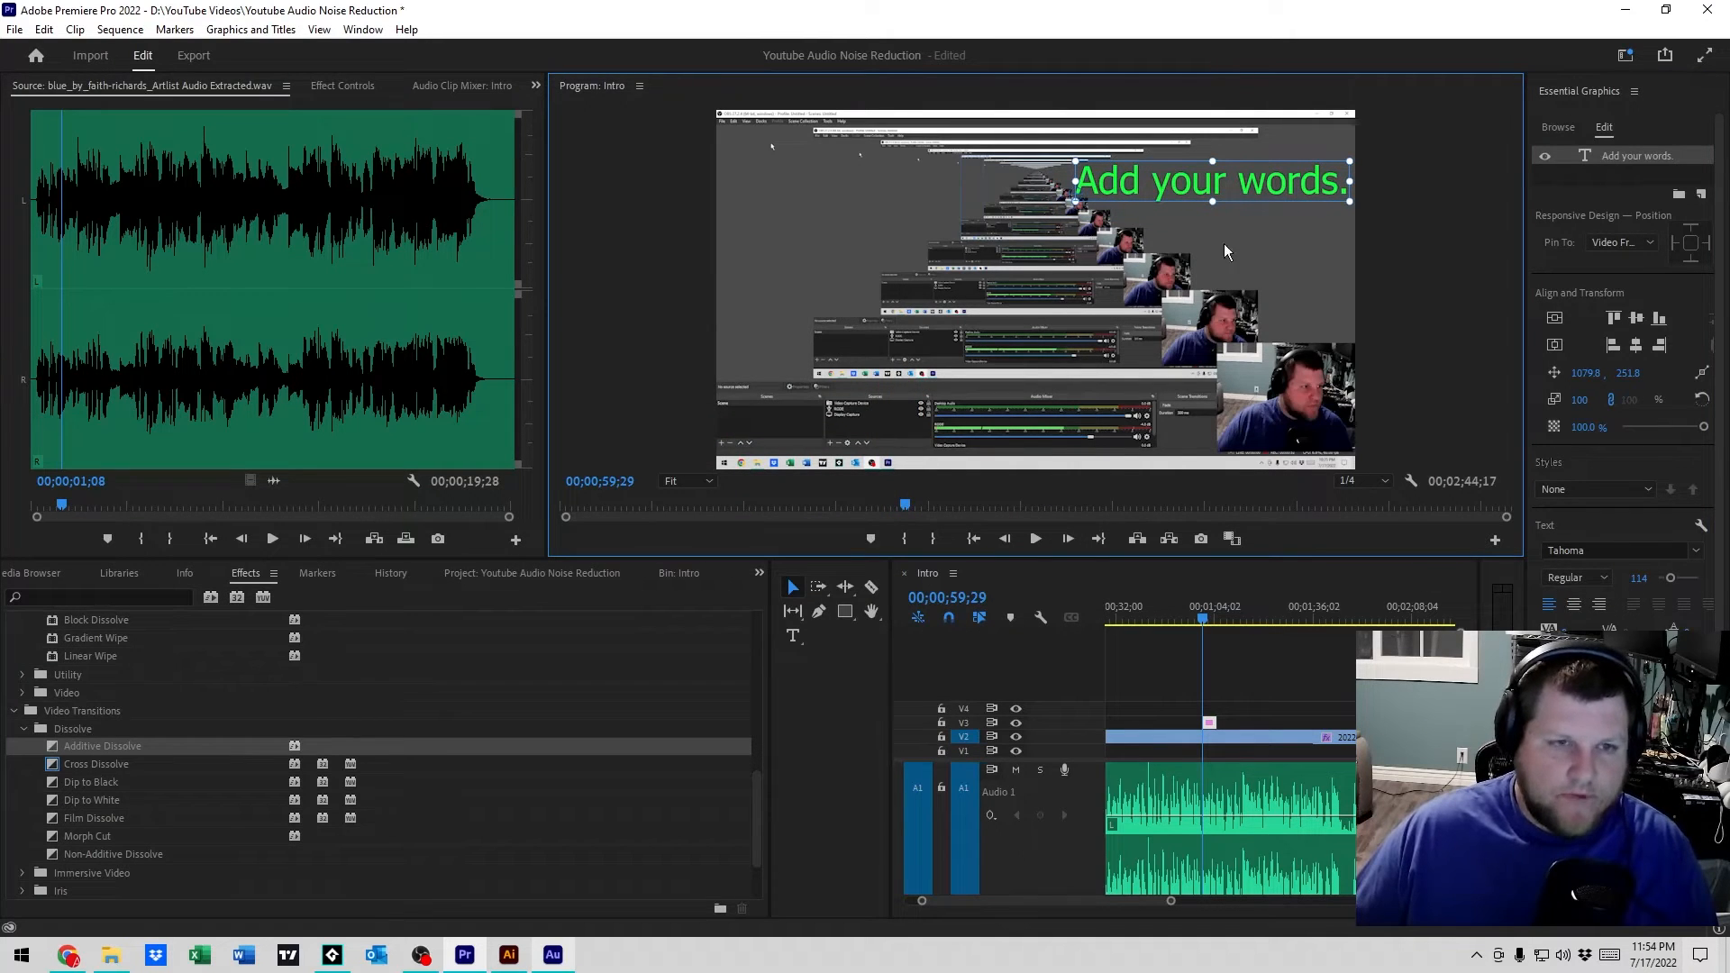
left_click_drag(1076, 178, 1077, 177)
left_click_drag(1231, 183, 1047, 187)
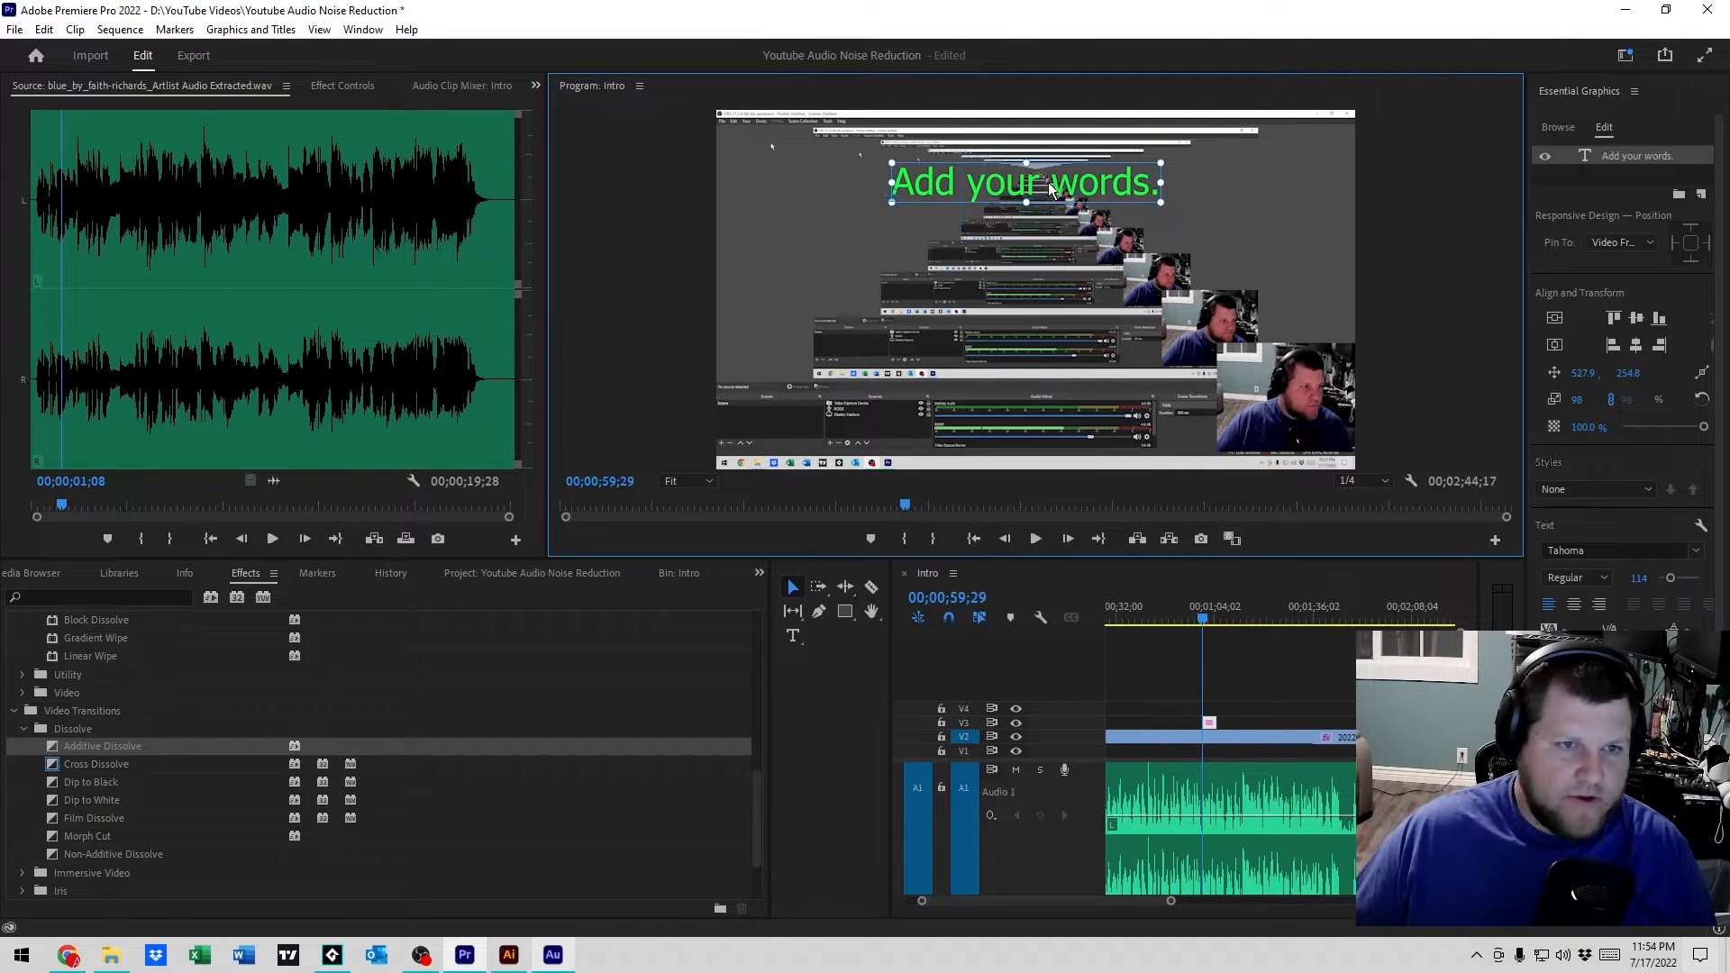
- Try the left, centre and right paragraph alignments, ending with centre-aligned text in the upper middle of the frame at about 970, 317
left_click(1552, 610)
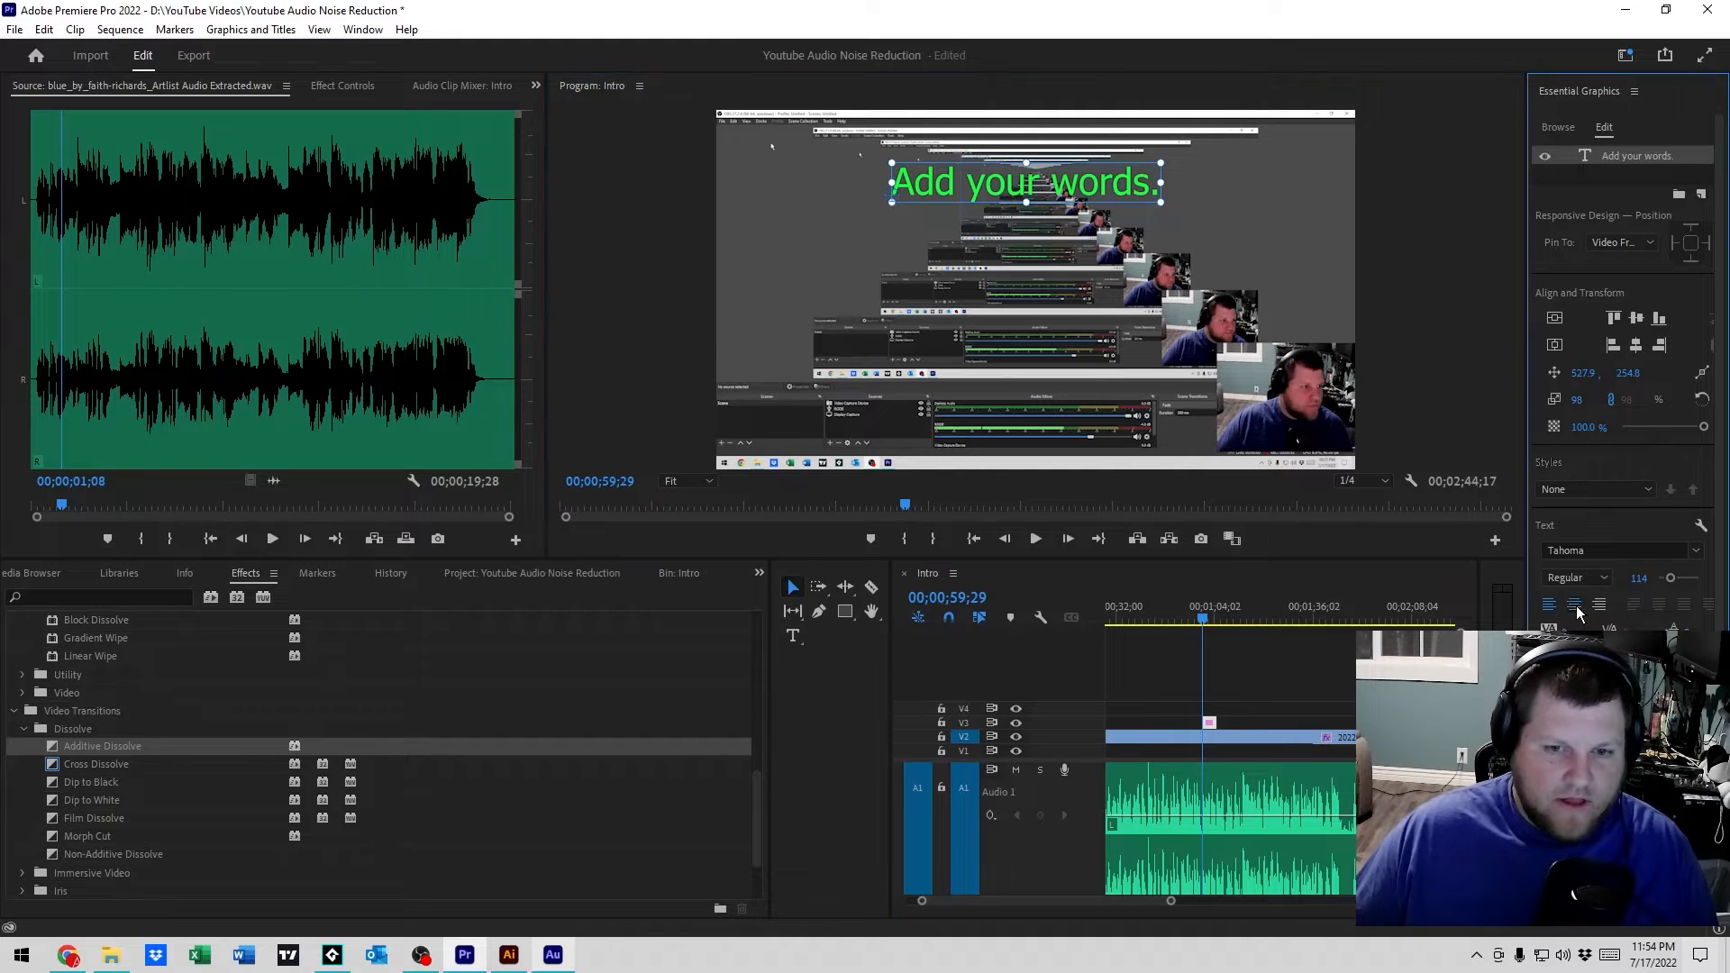
left_click(1576, 609)
left_click(1600, 606)
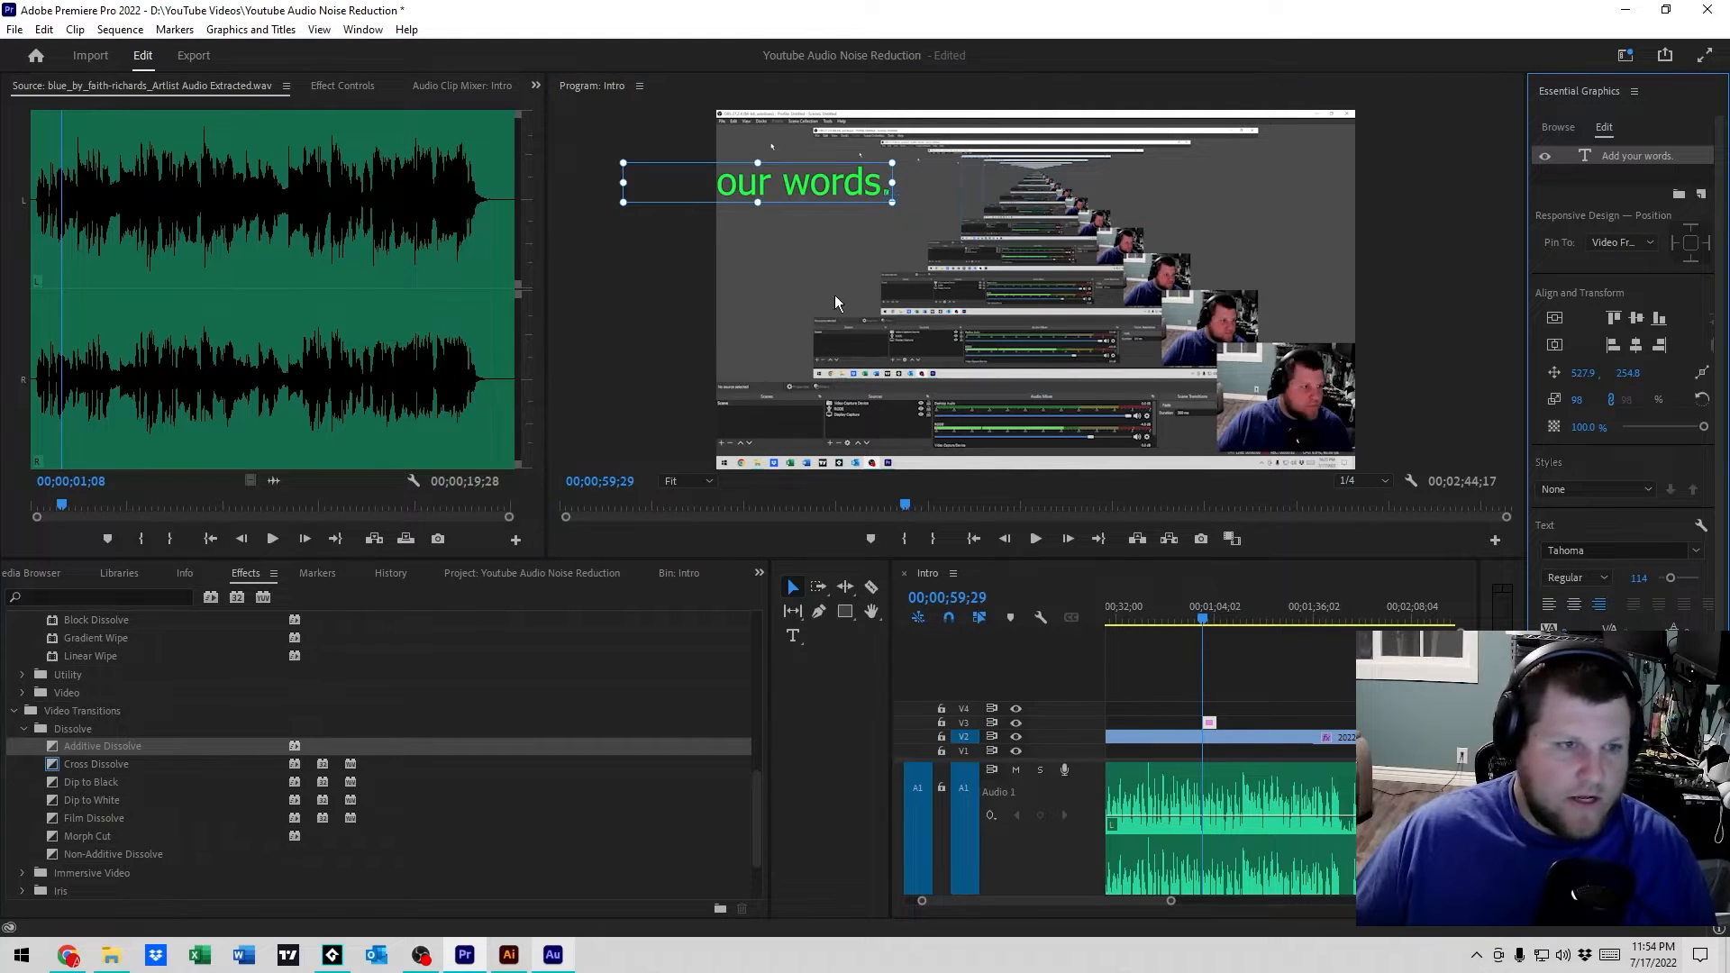
left_click_drag(773, 182, 1059, 200)
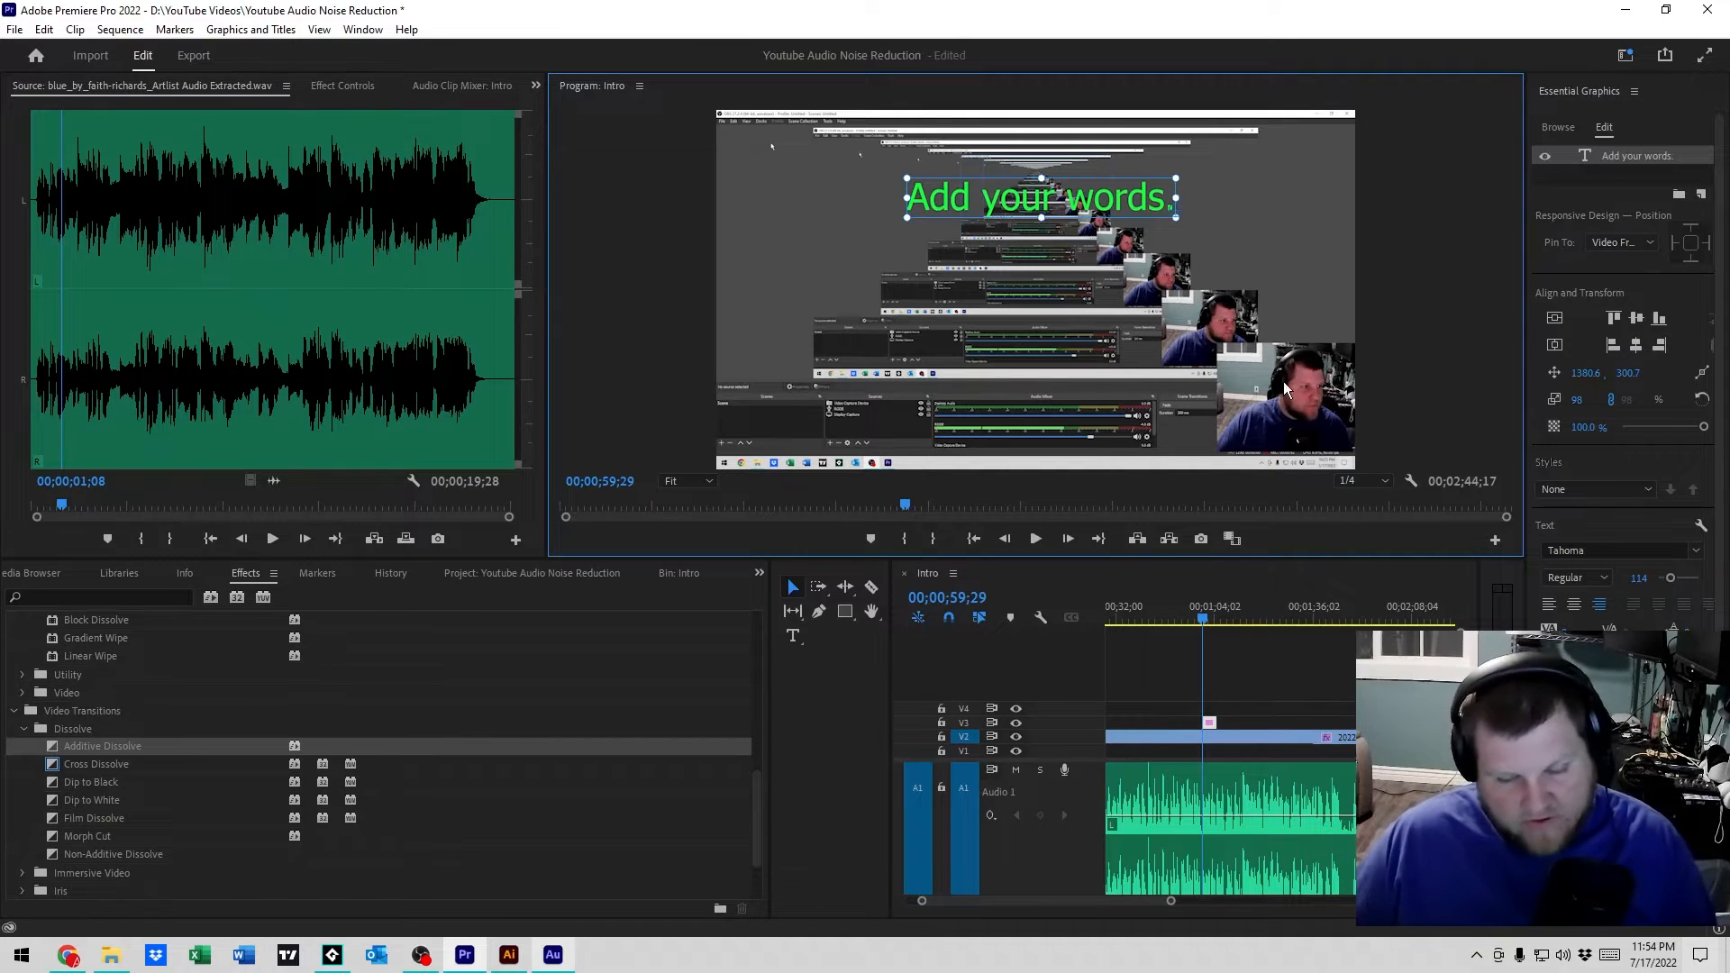
left_click_drag(1090, 206, 1030, 206)
left_click(1573, 603)
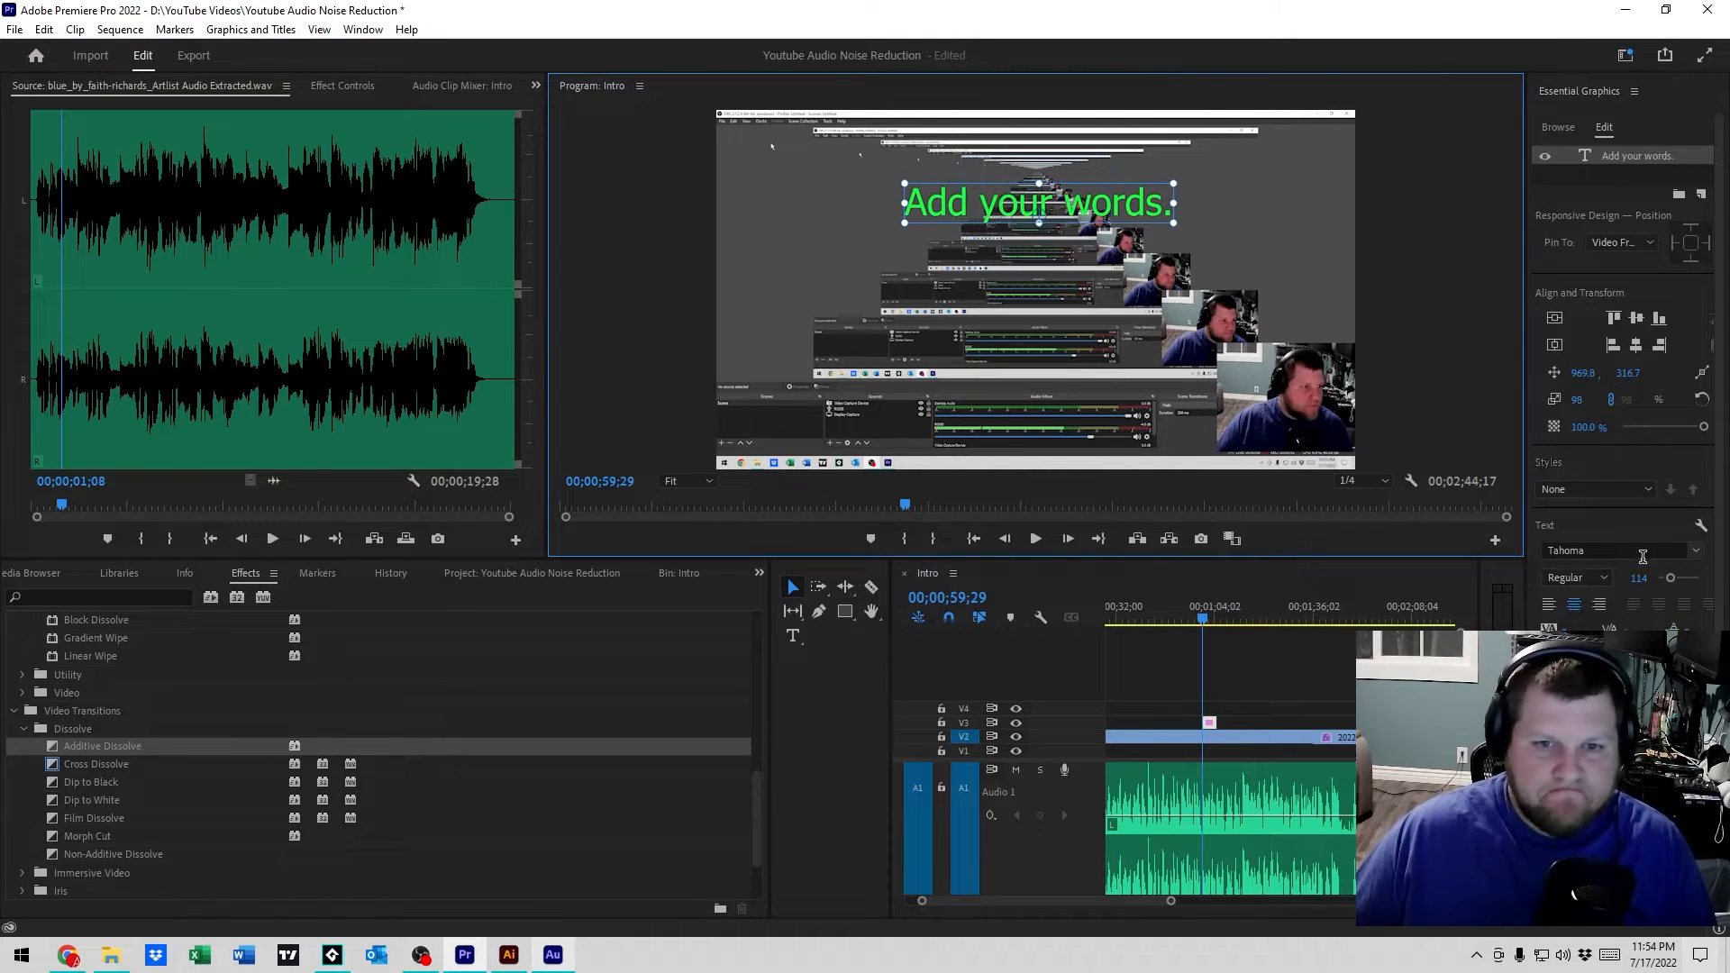
- Set the text's opacity to 100% and centre it vertically and horizontally in the frame
left_click(1704, 429)
mouse_move(1704, 428)
left_mouse_down()
mouse_move(1613, 429)
mouse_move(1705, 431)
left_mouse_up()
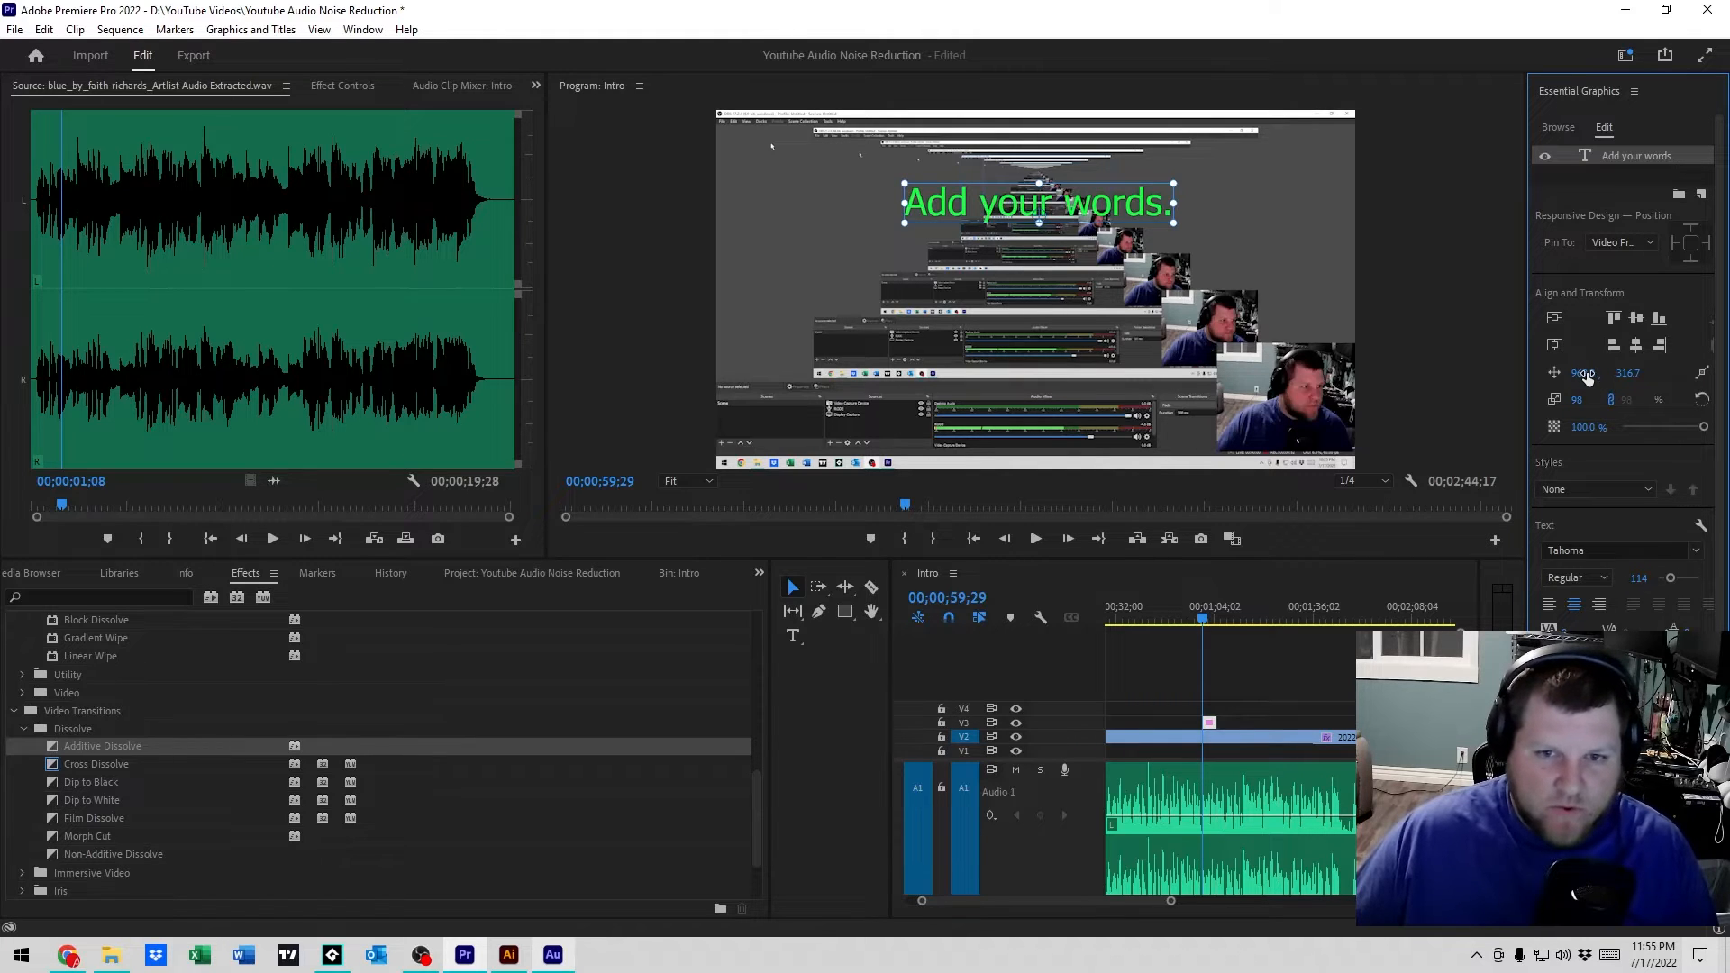
left_click(1638, 319)
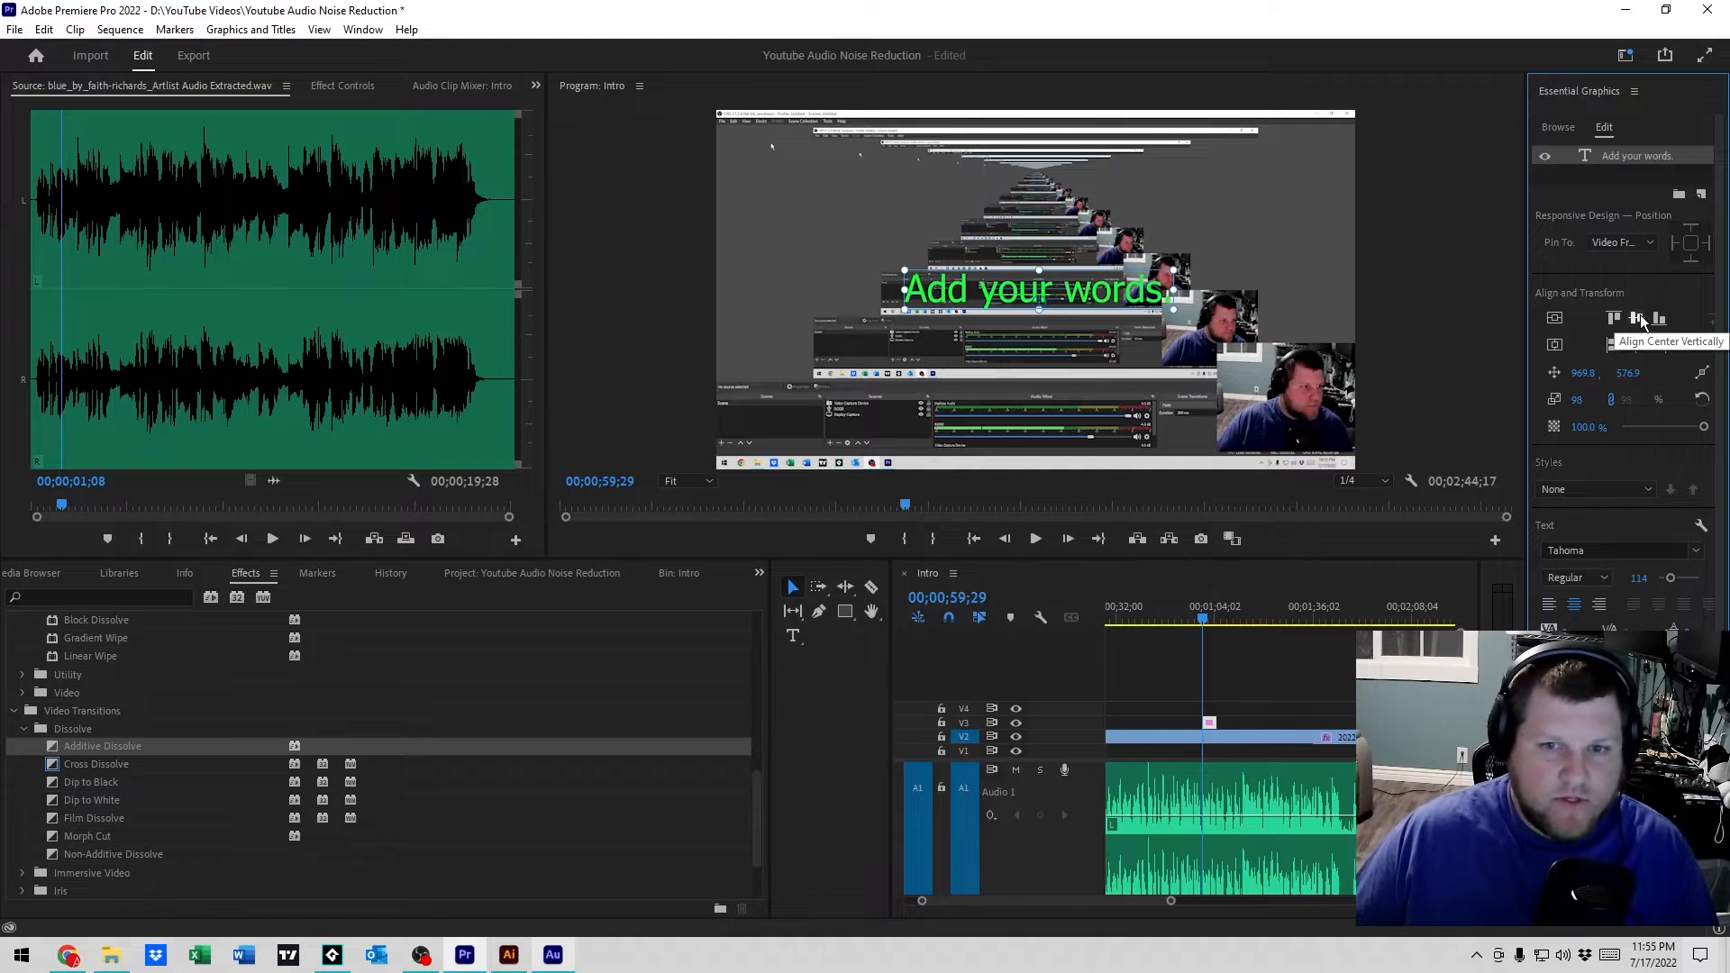
left_click(1636, 345)
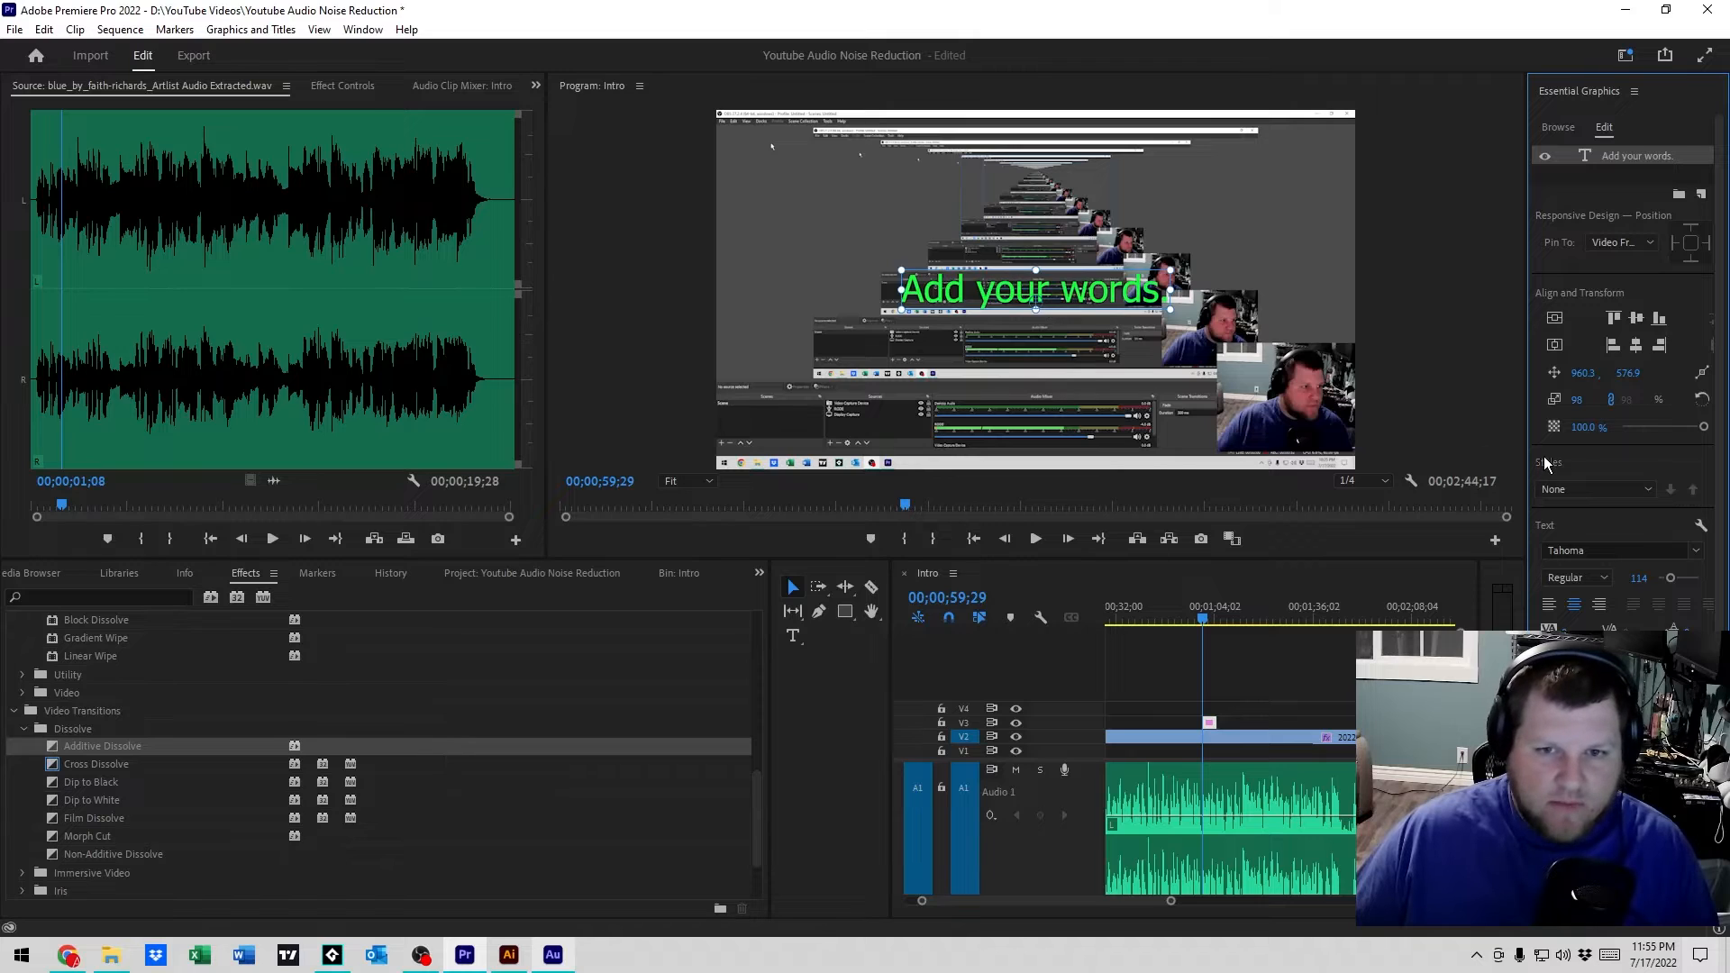
- Try aligning the text to the frame's bottom, top, left and right edges, and return it to the exact centre
left_click(1660, 319)
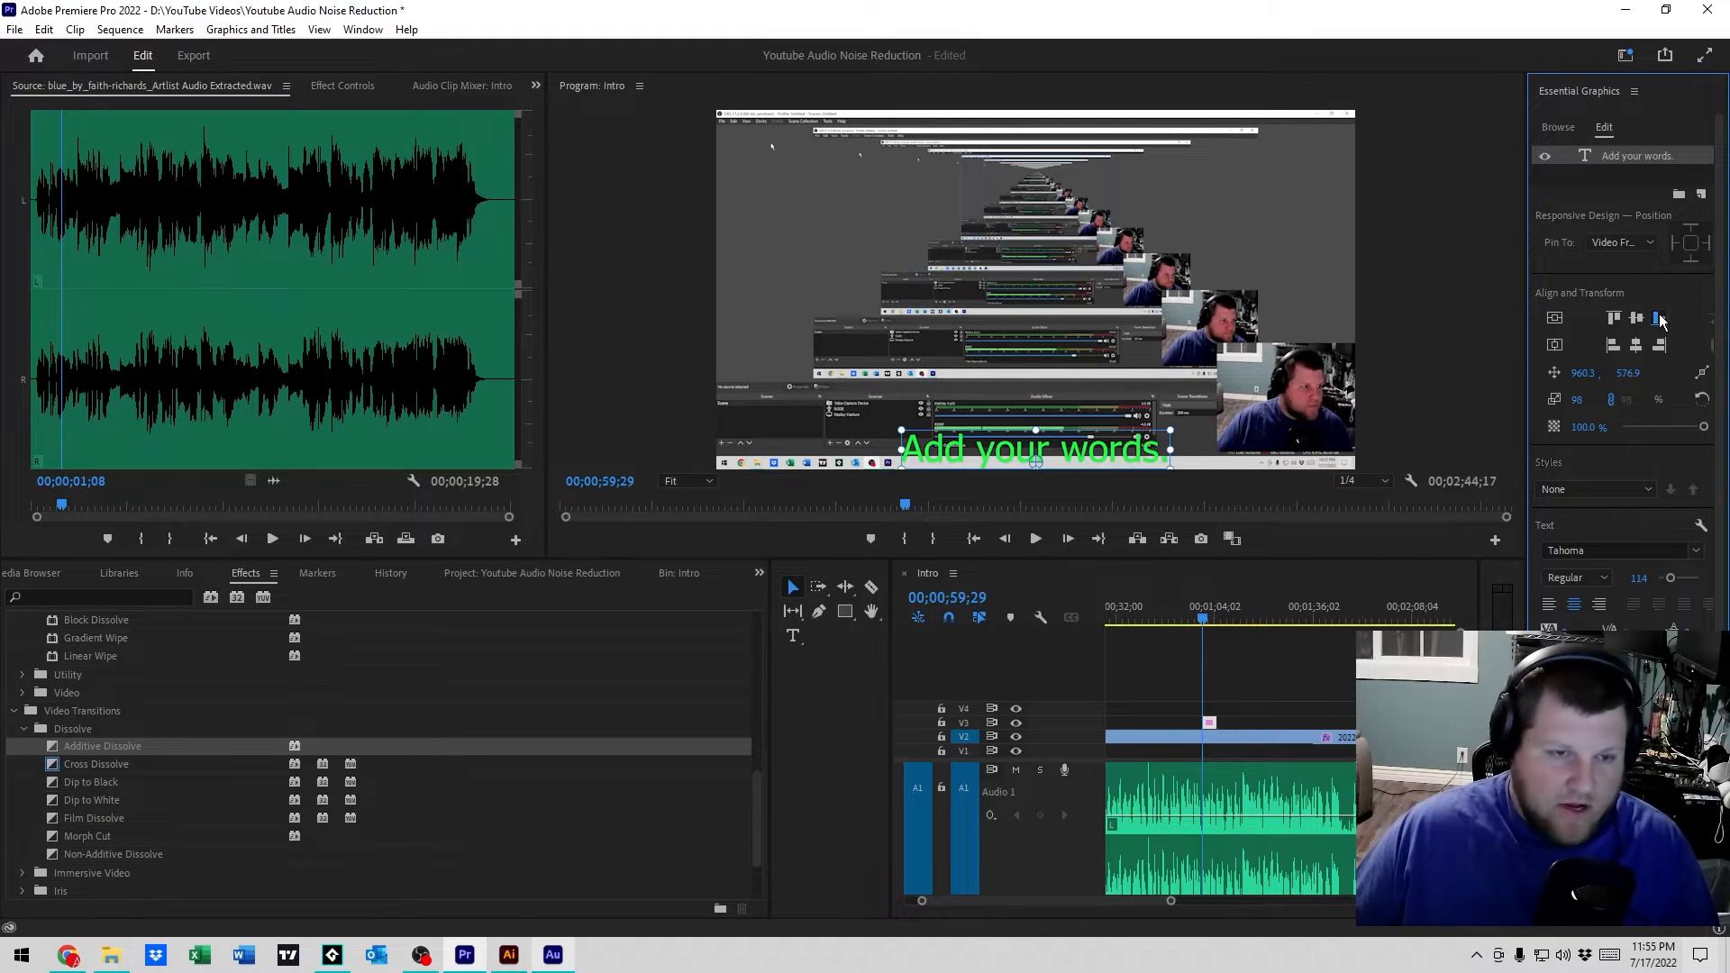
left_click(1613, 318)
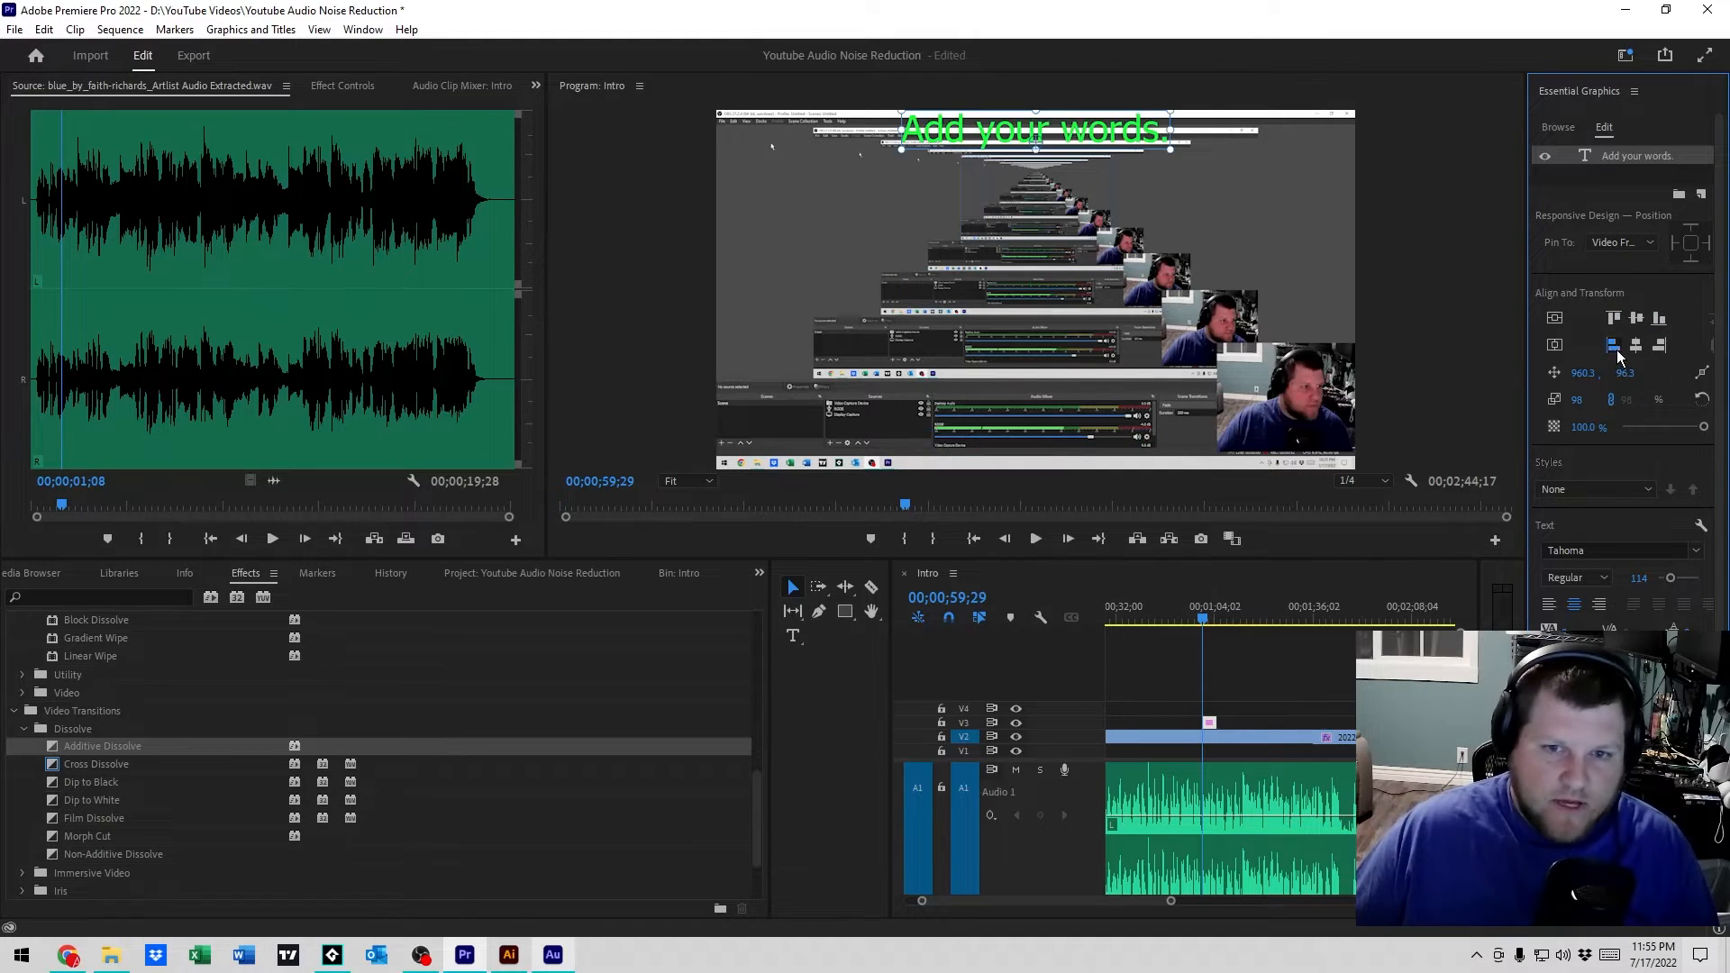
left_click(1613, 345)
left_click(1660, 345)
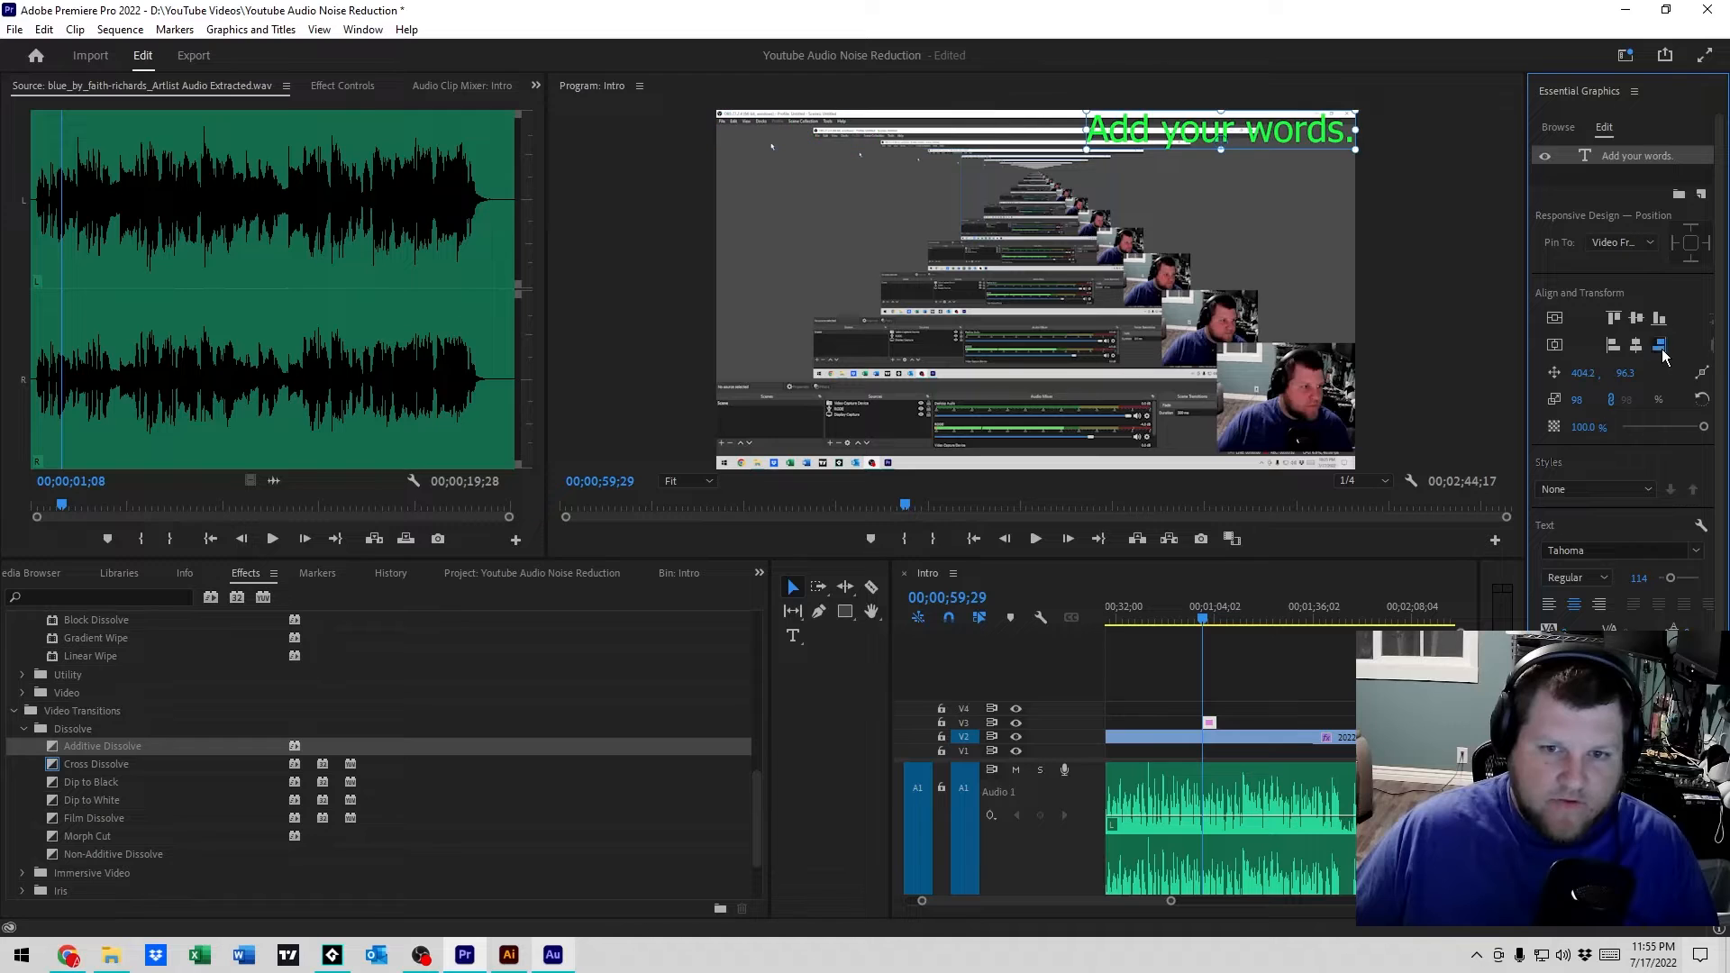
left_click(1556, 321)
left_click(1555, 346)
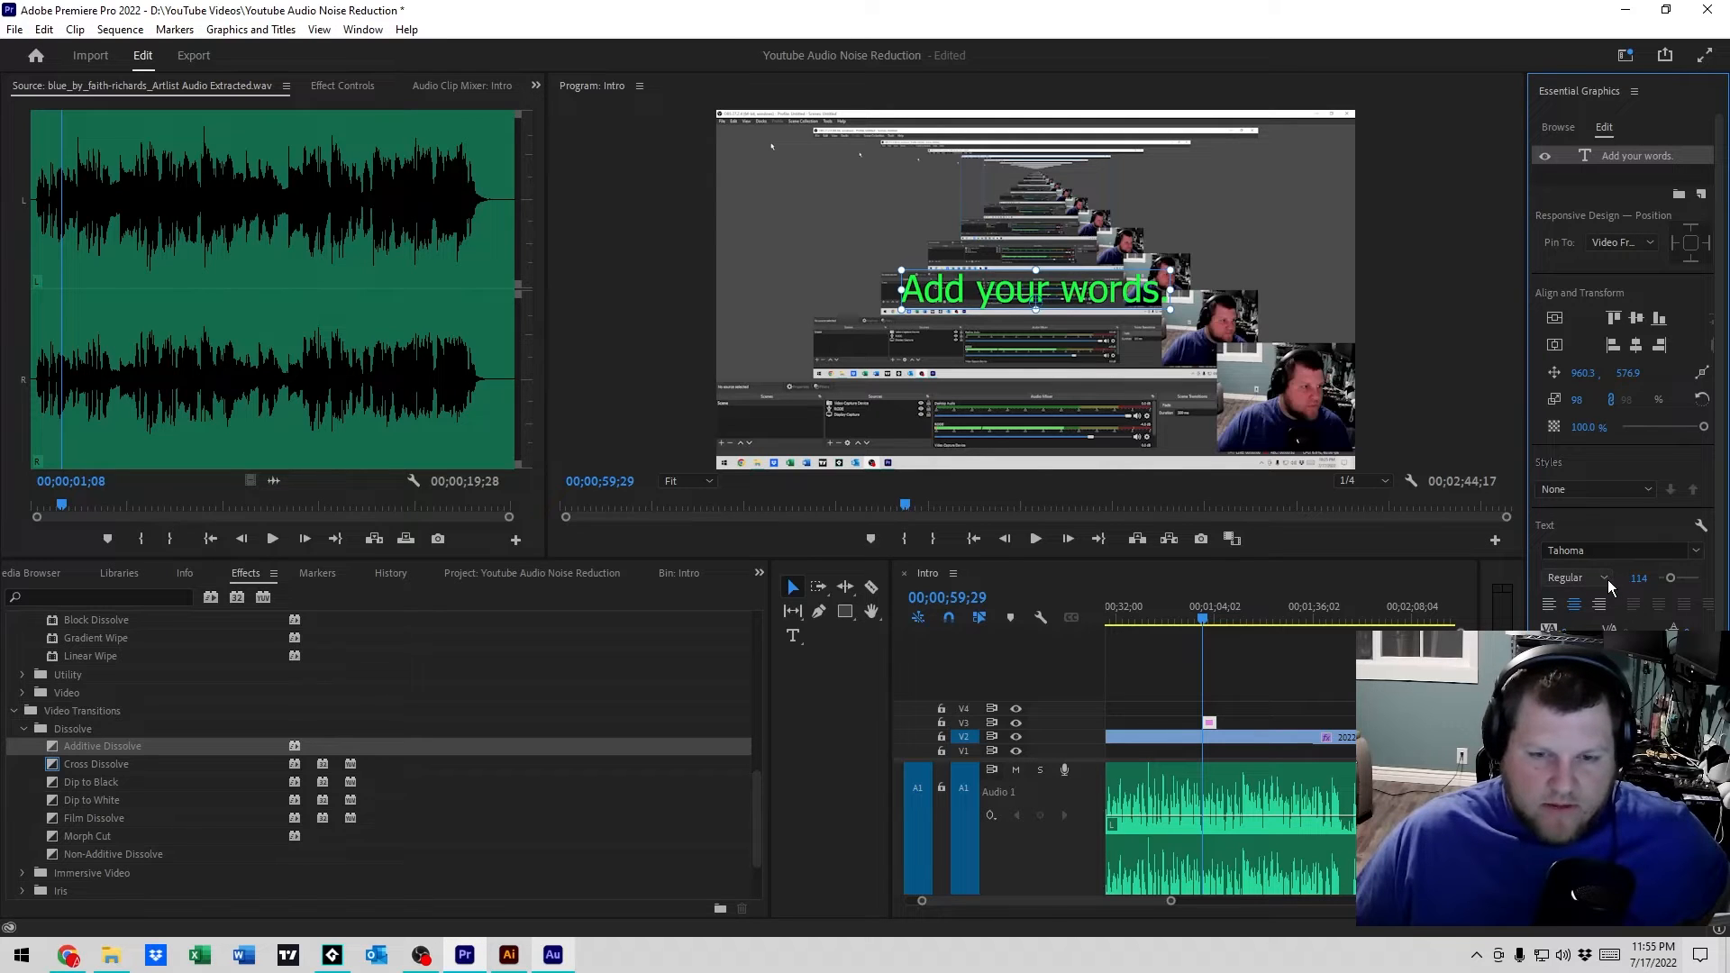
- Reduce the text's font size to 105 and move it toward the upper right of the frame
mouse_move(1670, 584)
left_mouse_down()
mouse_move(1686, 581)
mouse_move(1670, 586)
left_mouse_up()
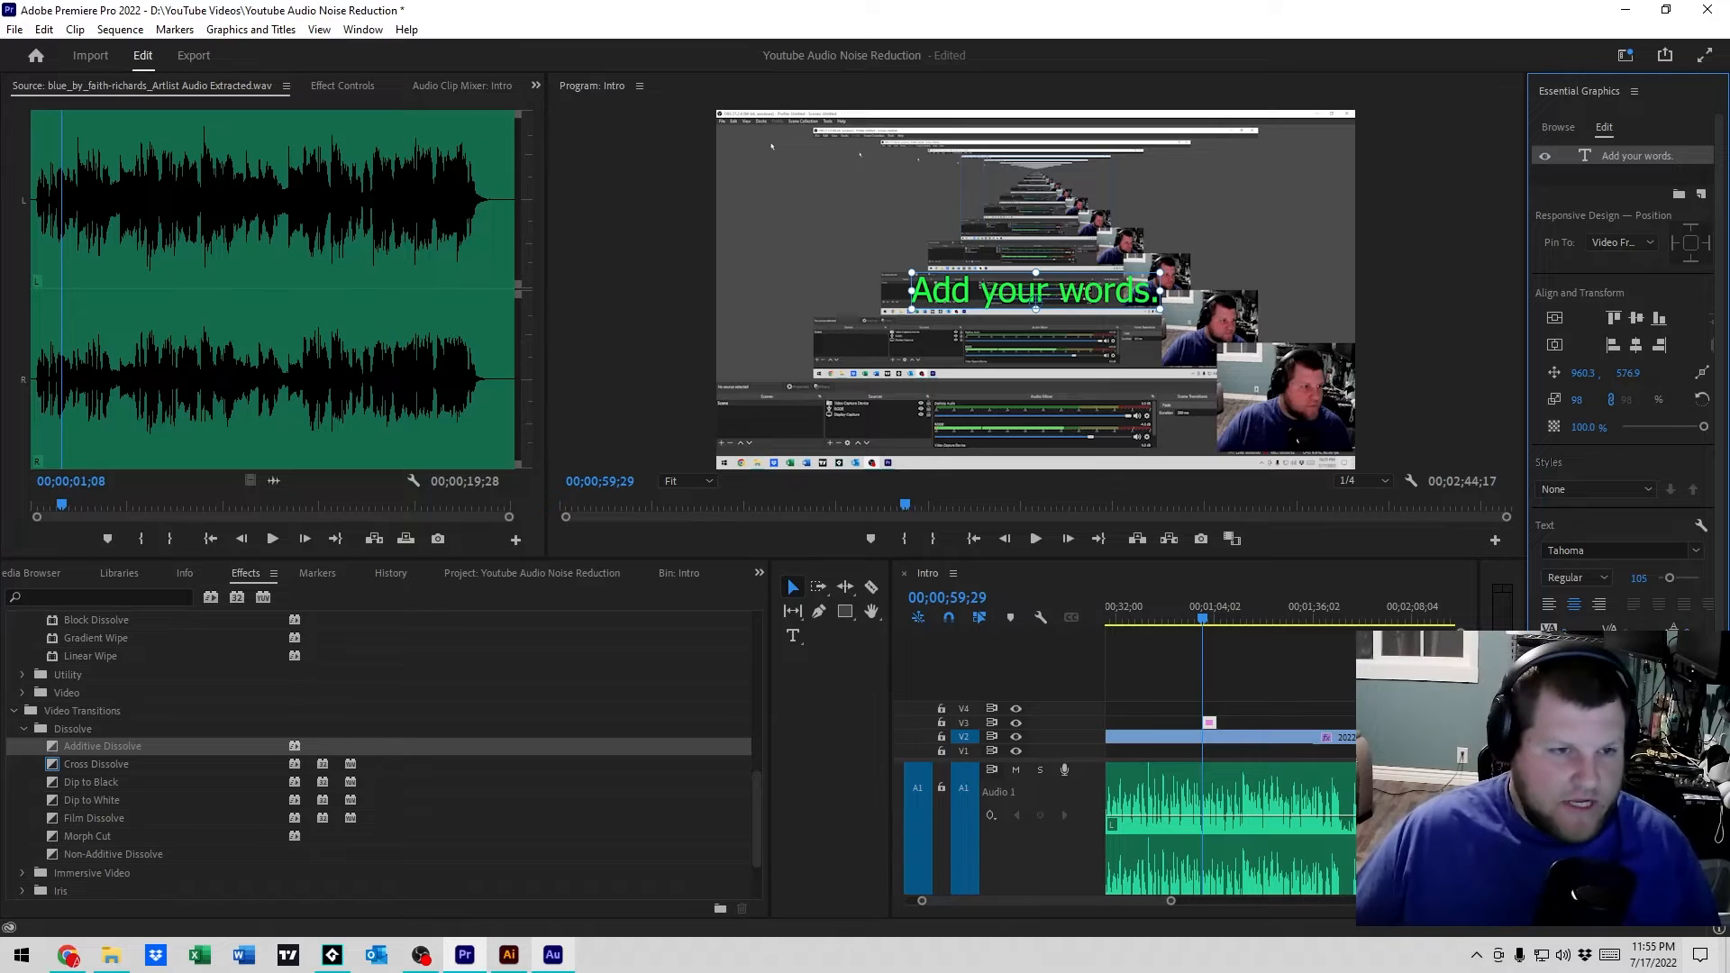
left_click_drag(1090, 304, 1265, 199)
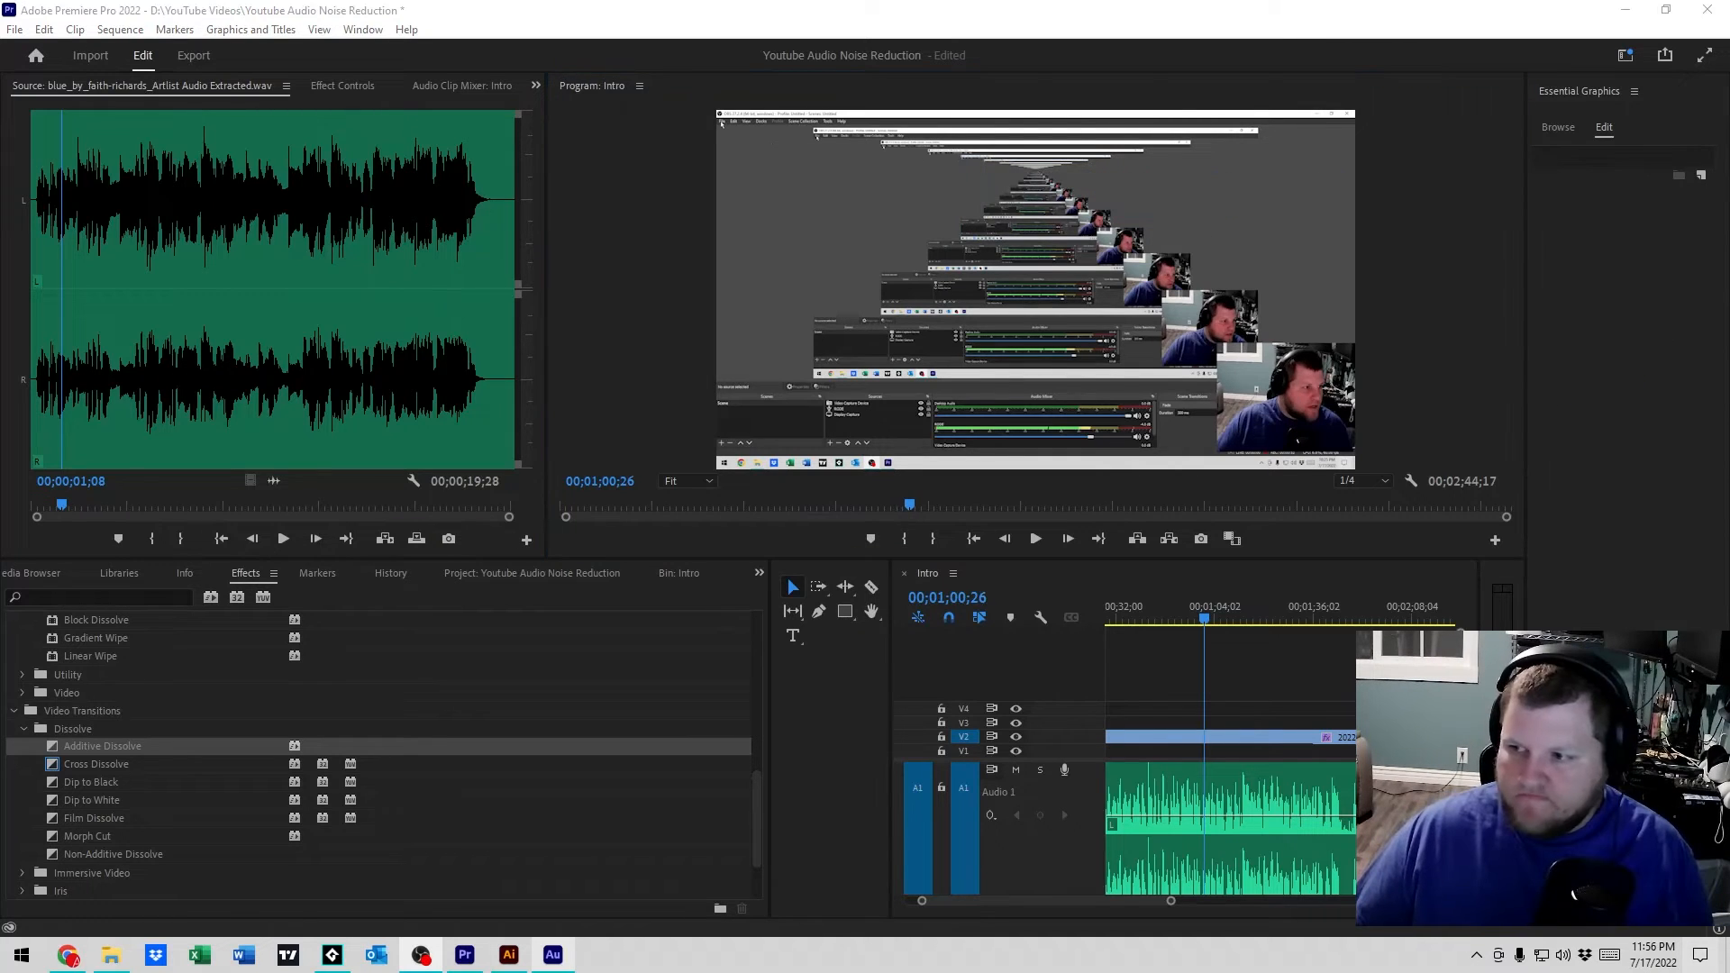
left_click(1511, 412)
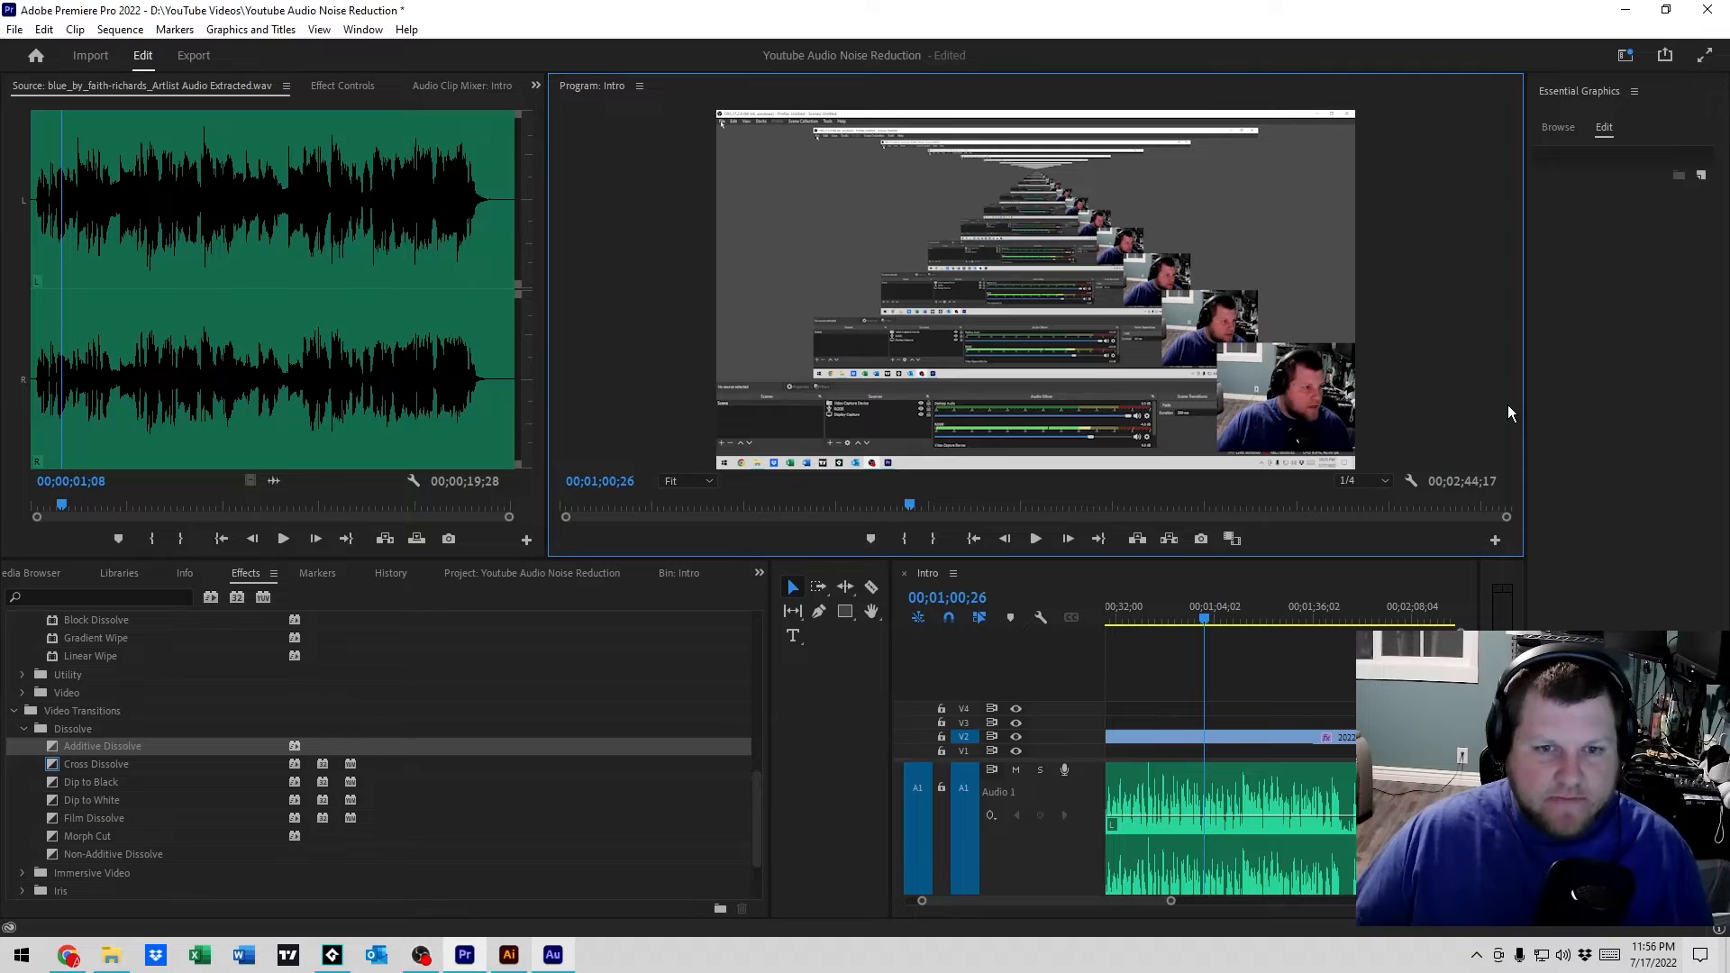
- Add a new text layer at 00;01;00;26 and move it up to about 694, 448 in the frame
left_click(250, 28)
mouse_move(303, 105)
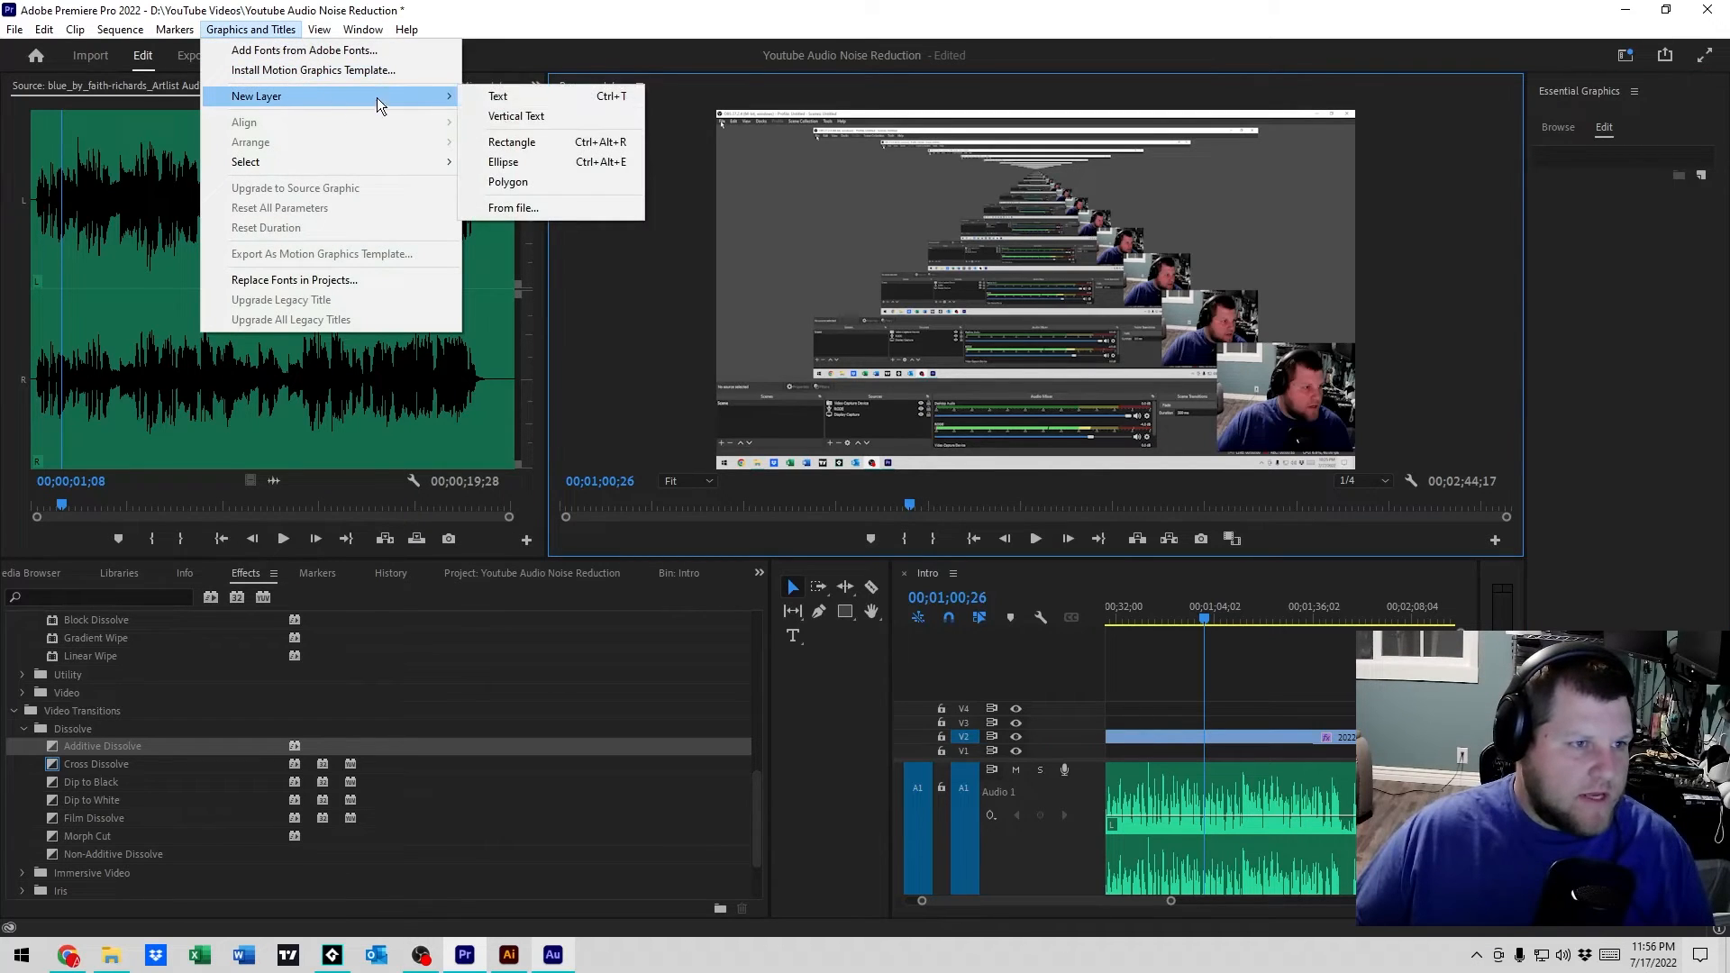
left_click(500, 98)
left_click_drag(1200, 290, 1112, 260)
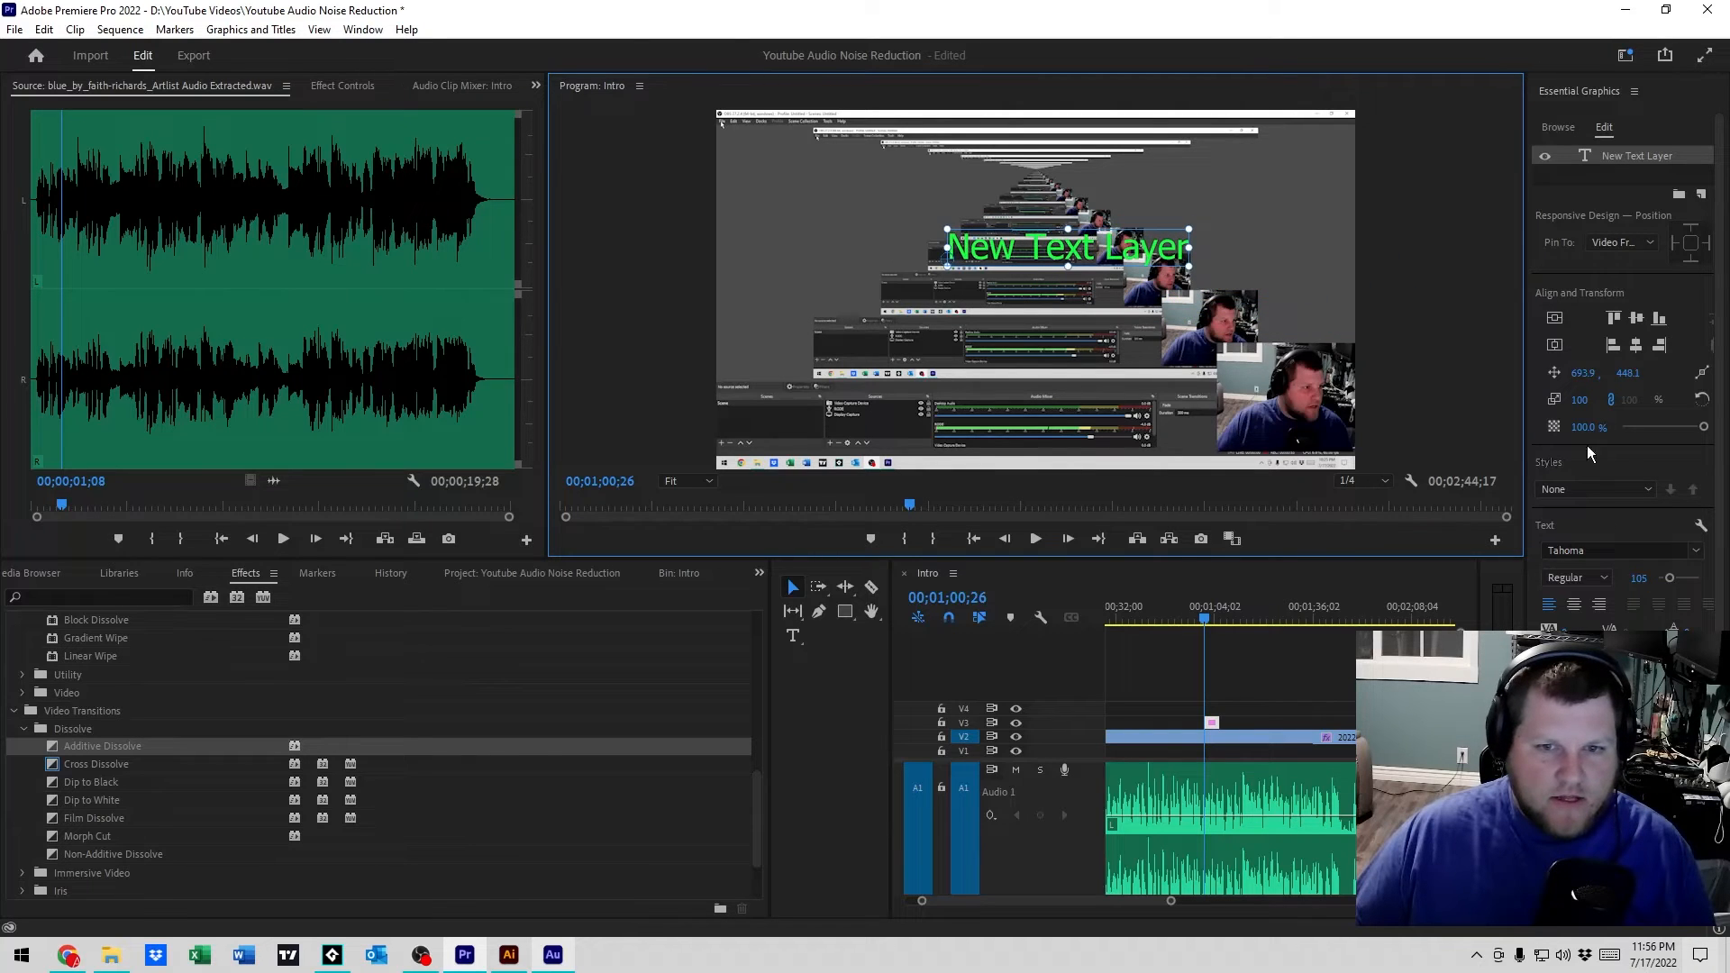
- Centre the text horizontally and vertically in the frame, set its font size to 235 and centre it again
left_click(1554, 344)
left_click(1555, 318)
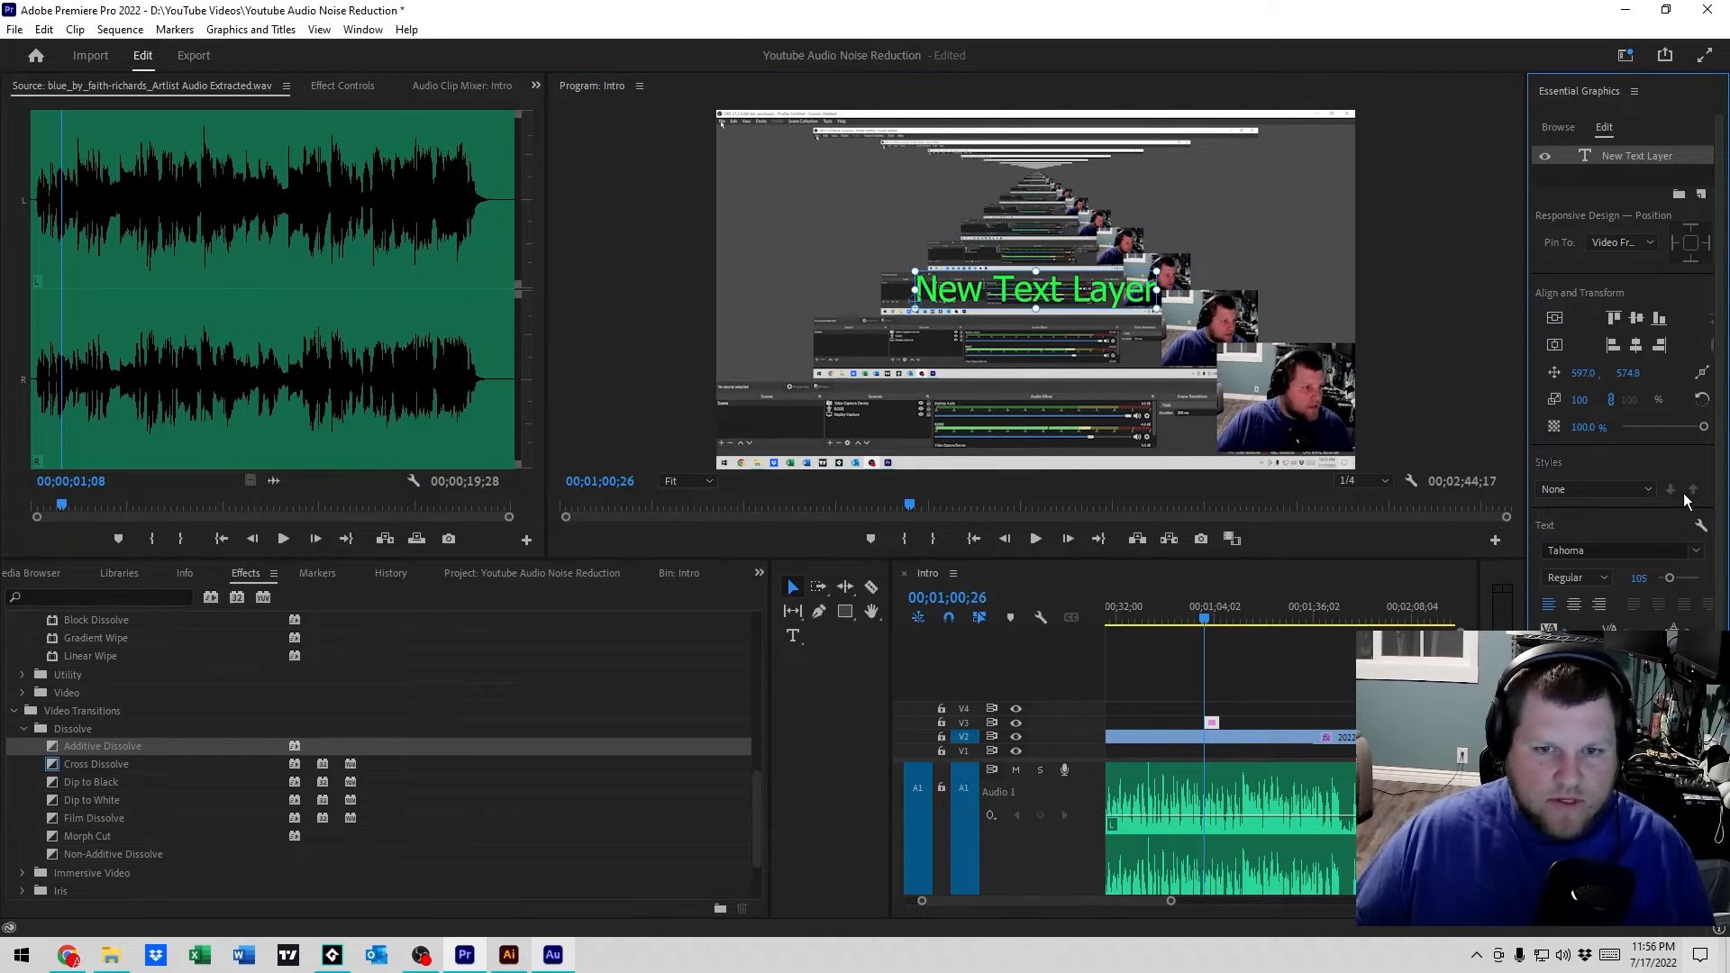
left_click_drag(1669, 579, 1684, 580)
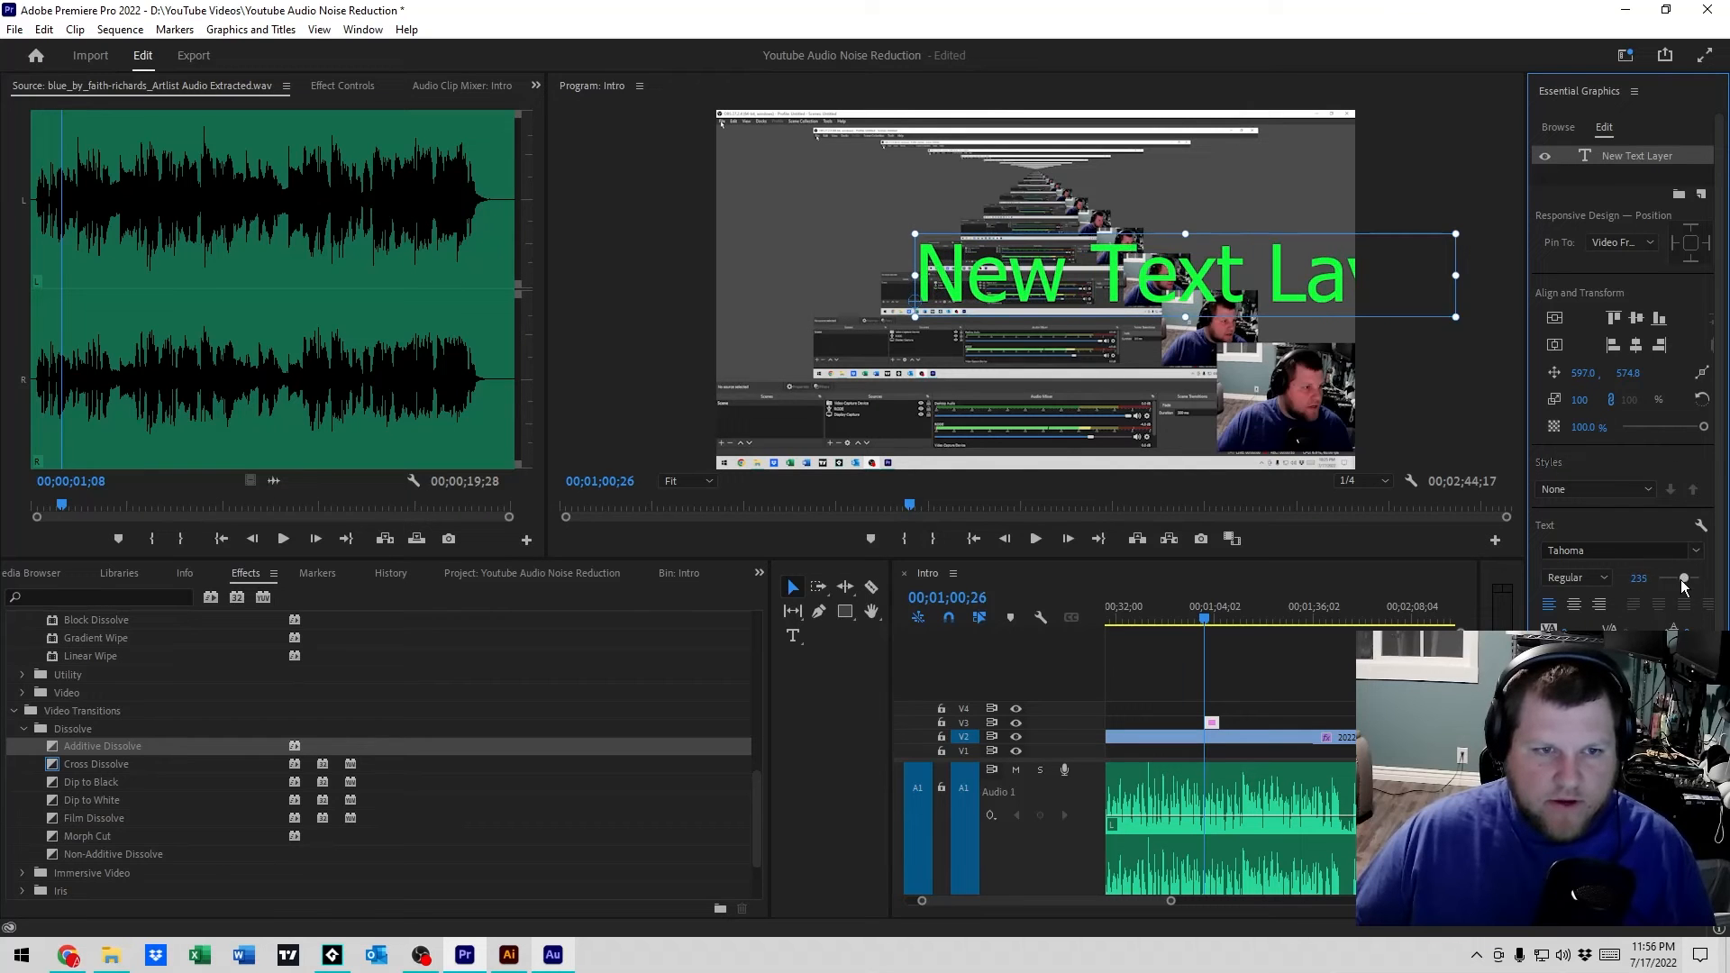
left_click(1554, 343)
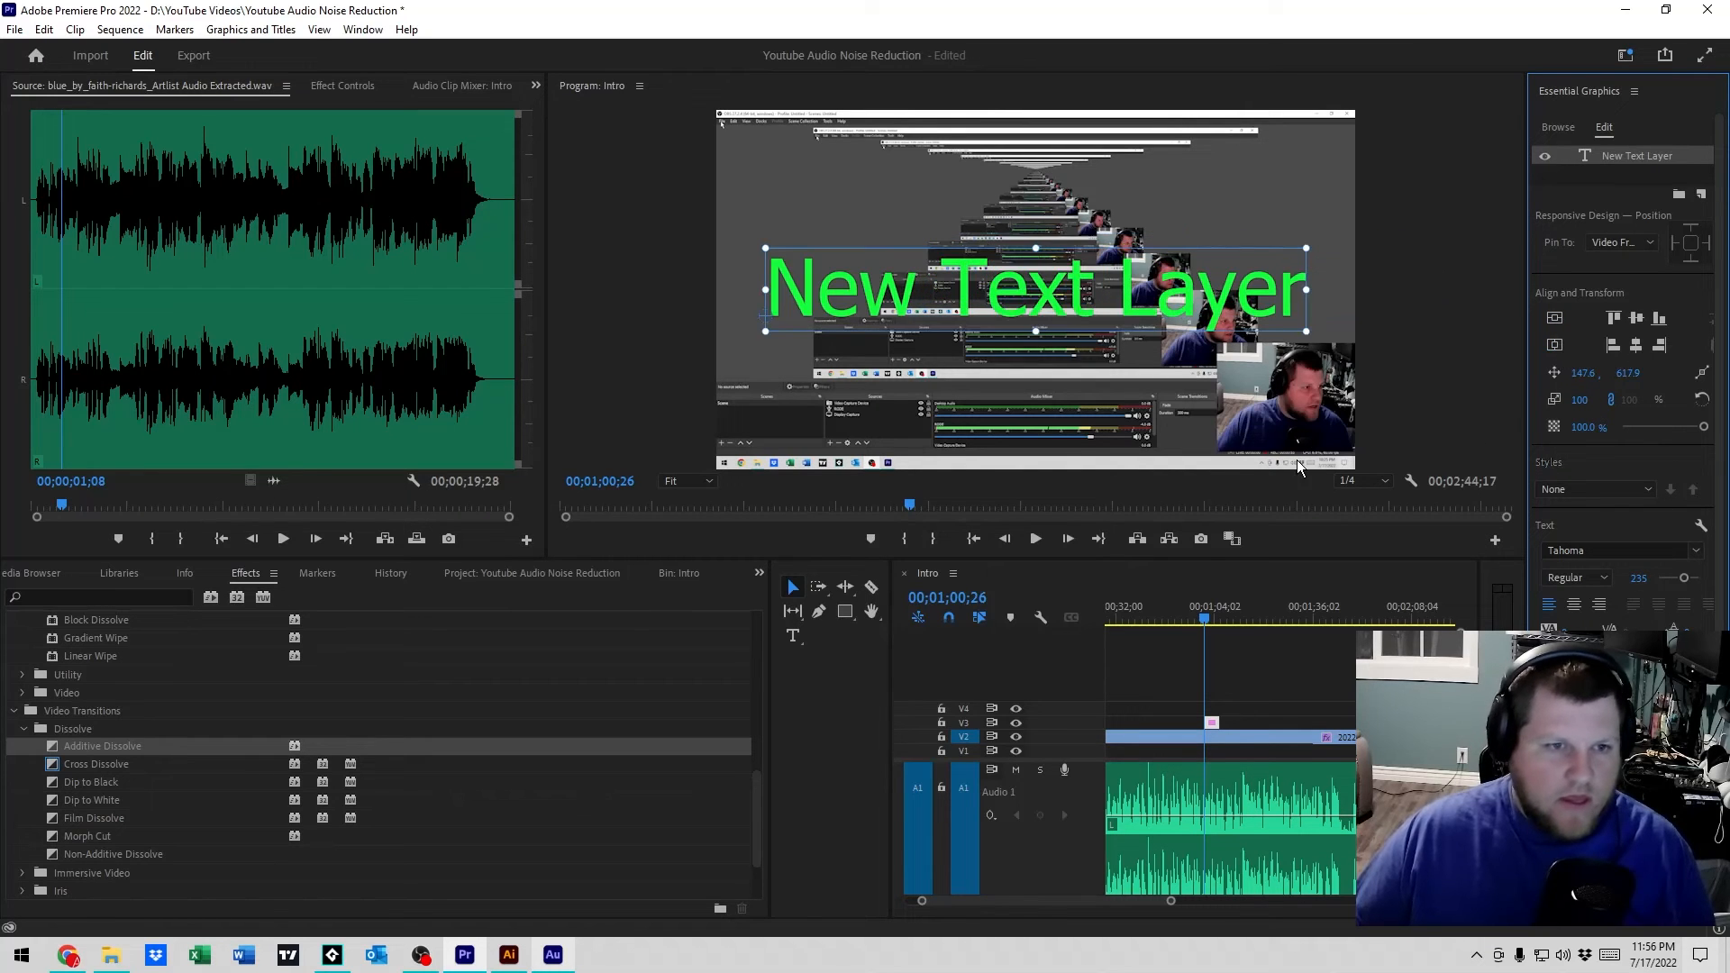
- Preview the text clip up to 00;01;02;20, then extend its end on track V3 to about 00;01;51
left_click(1215, 721)
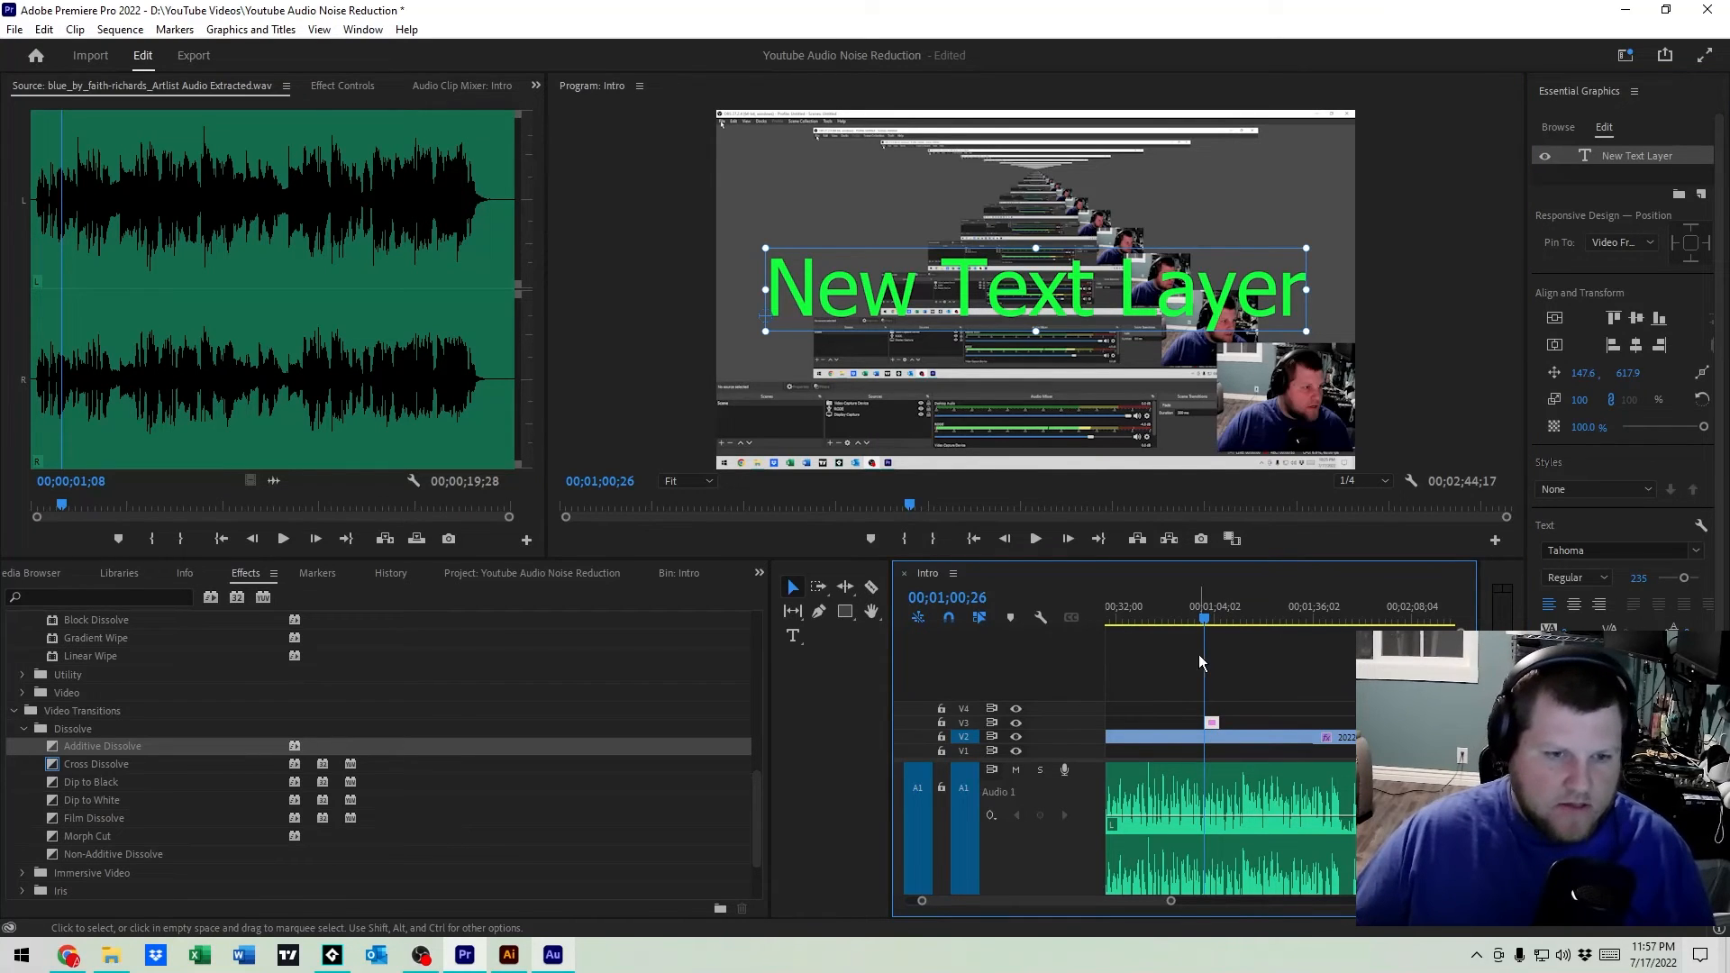
left_click(1204, 620)
left_click_drag(1204, 618, 1209, 618)
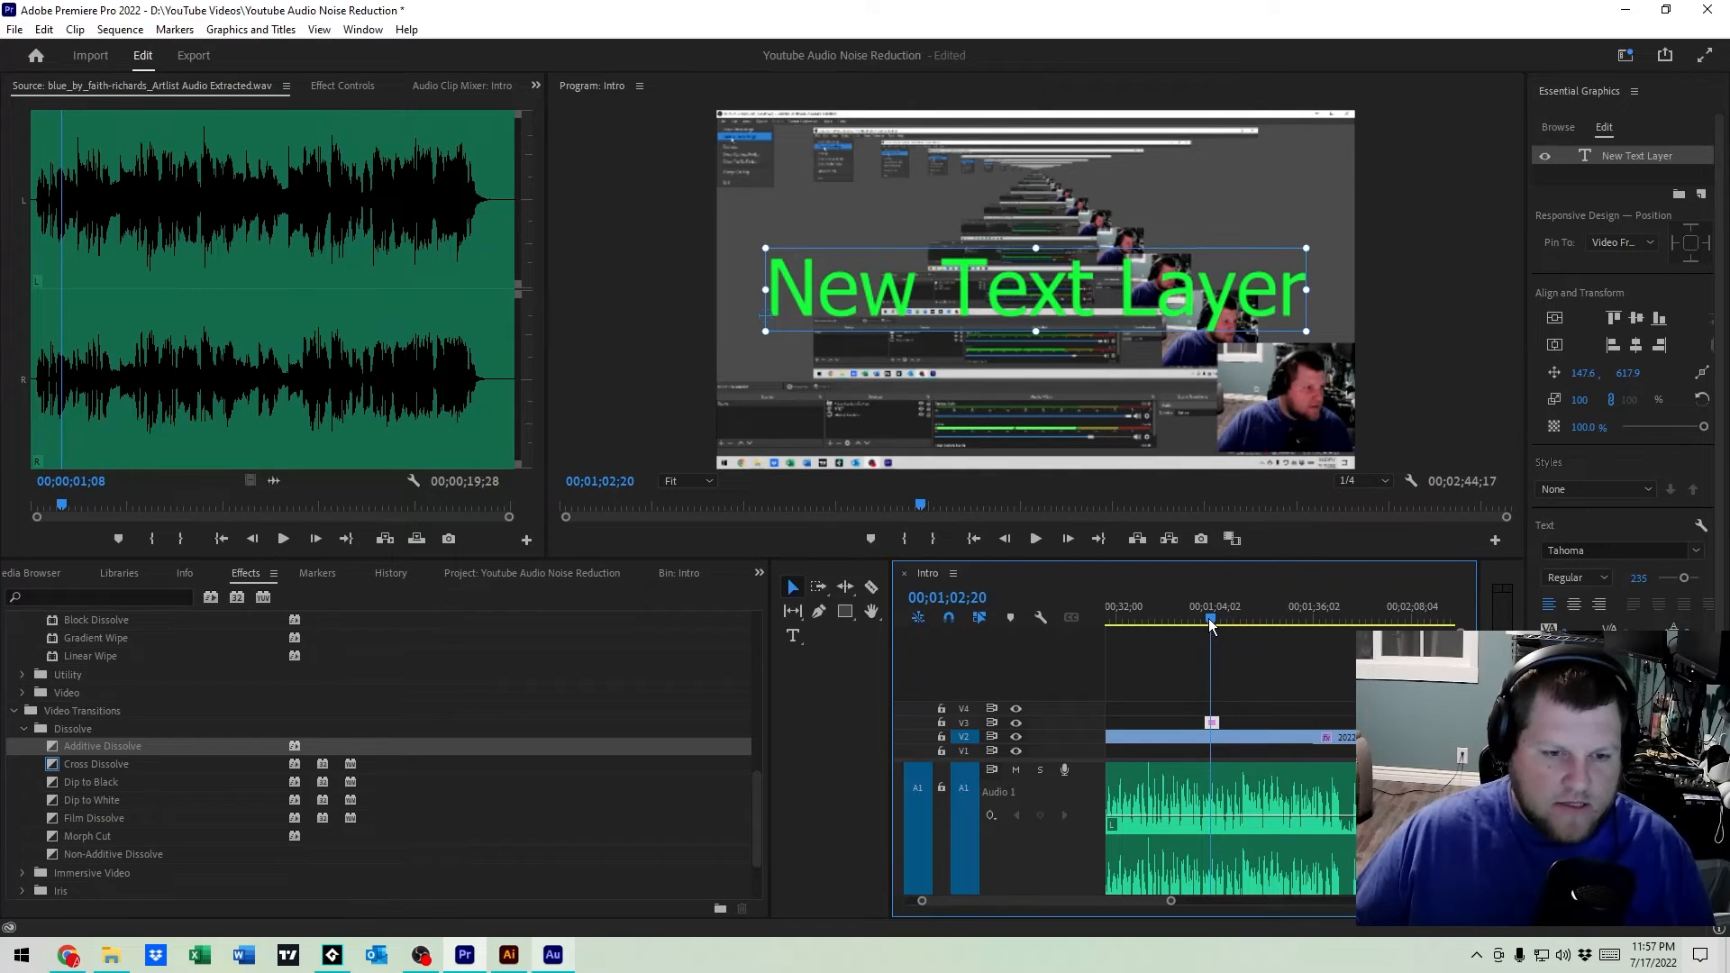
left_click_drag(1216, 721, 1349, 721)
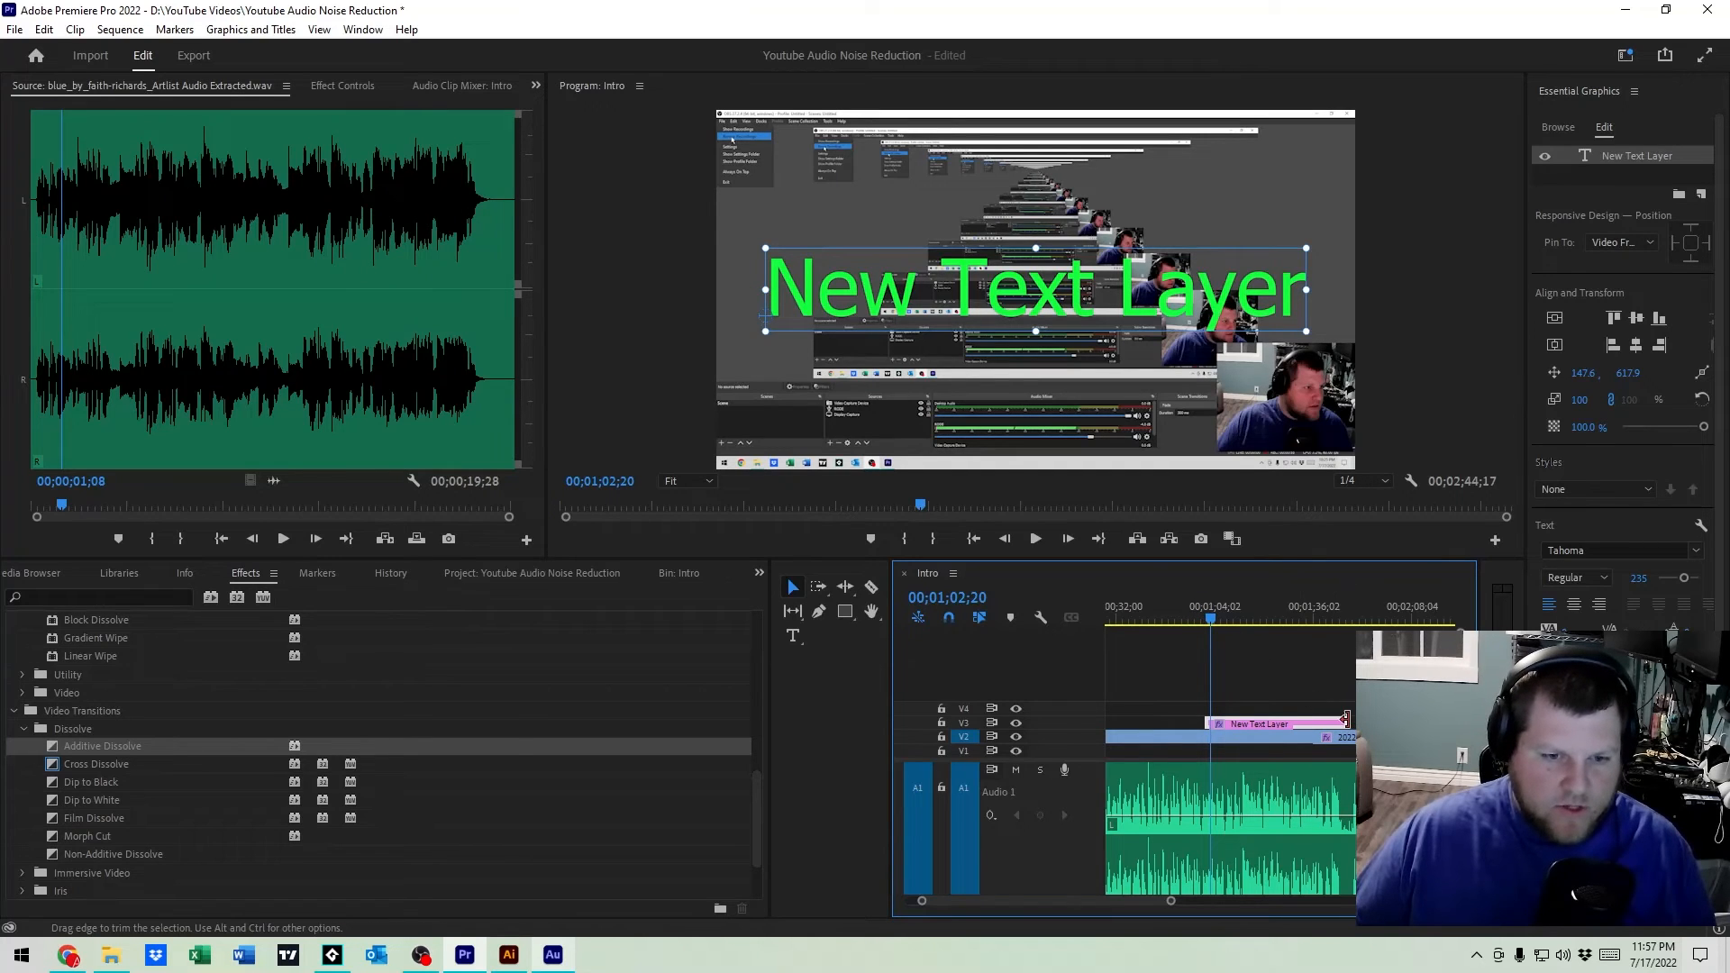
left_click_drag(1346, 720, 1405, 723)
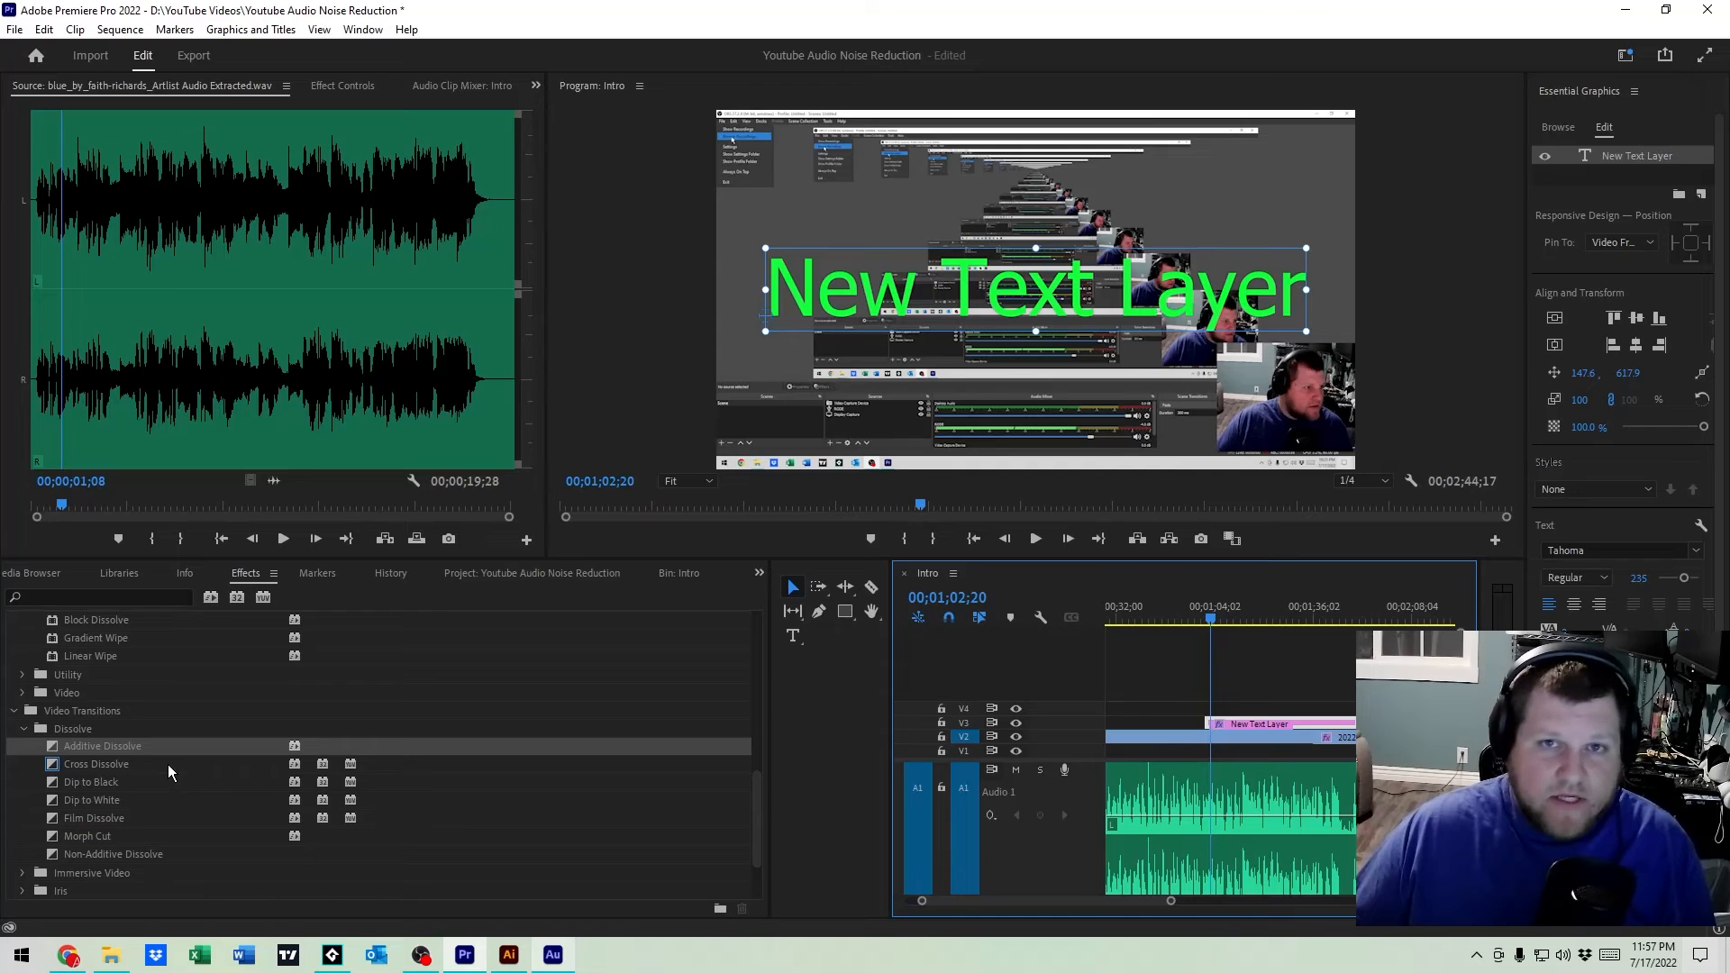
- Apply the Dip to Black video transition to the end of the text clip and play back the fade
left_click(117, 784)
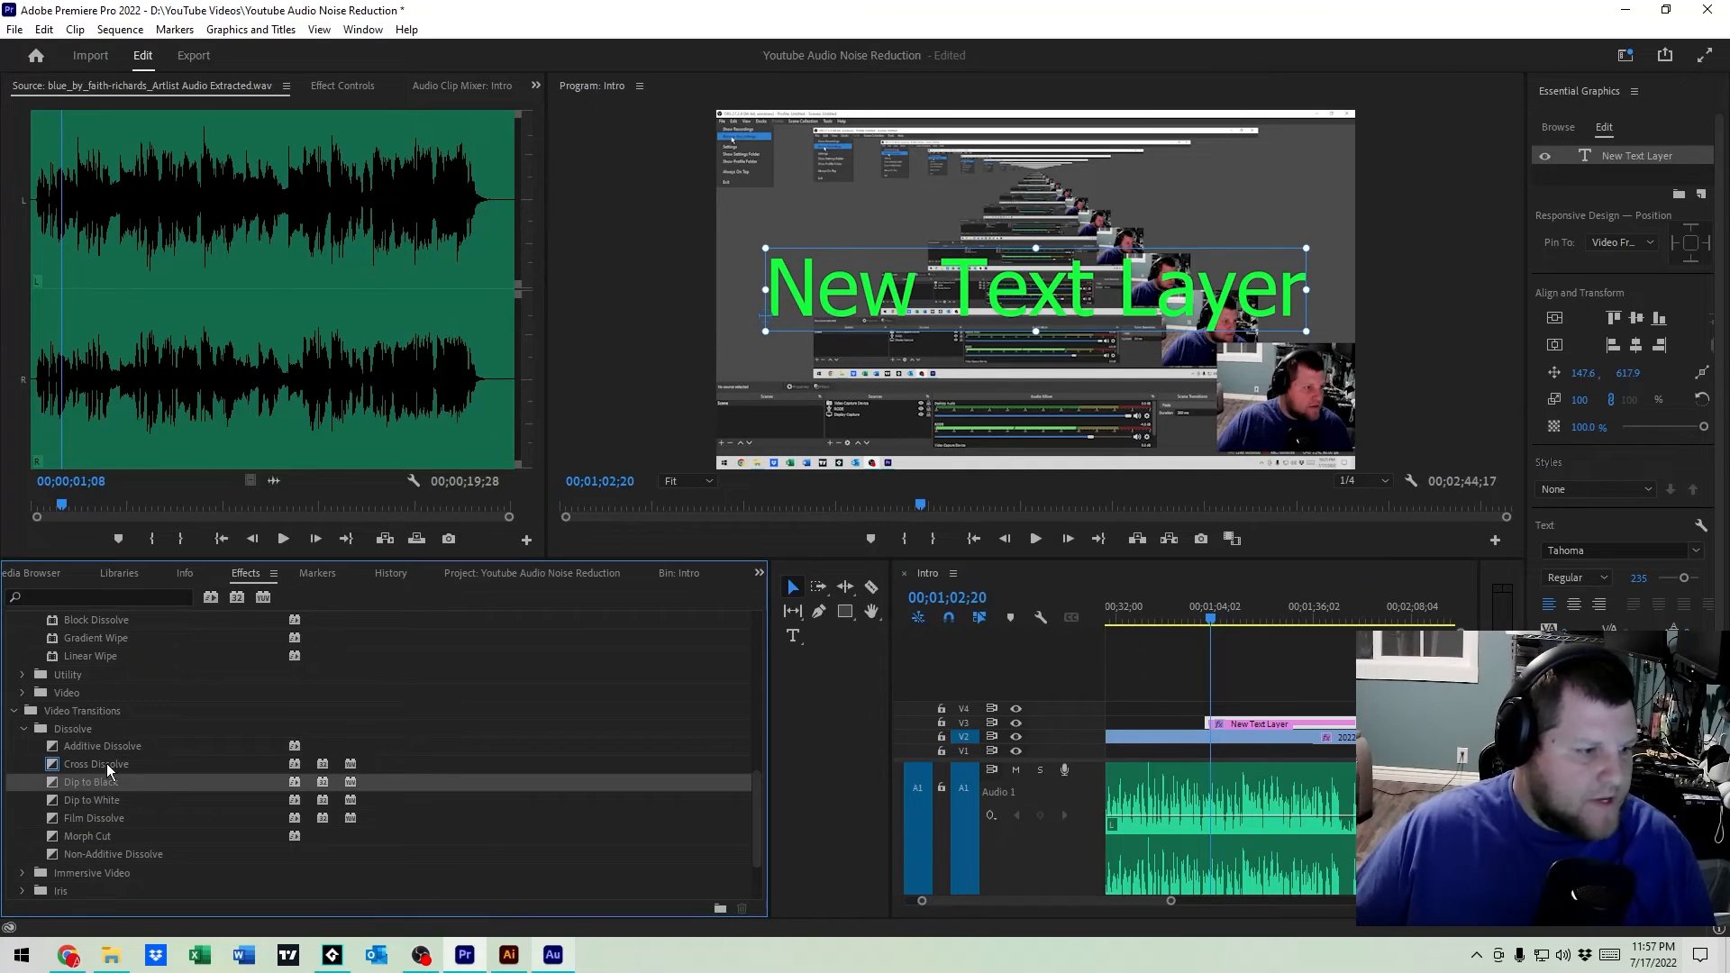
left_click_drag(311, 780, 1259, 836)
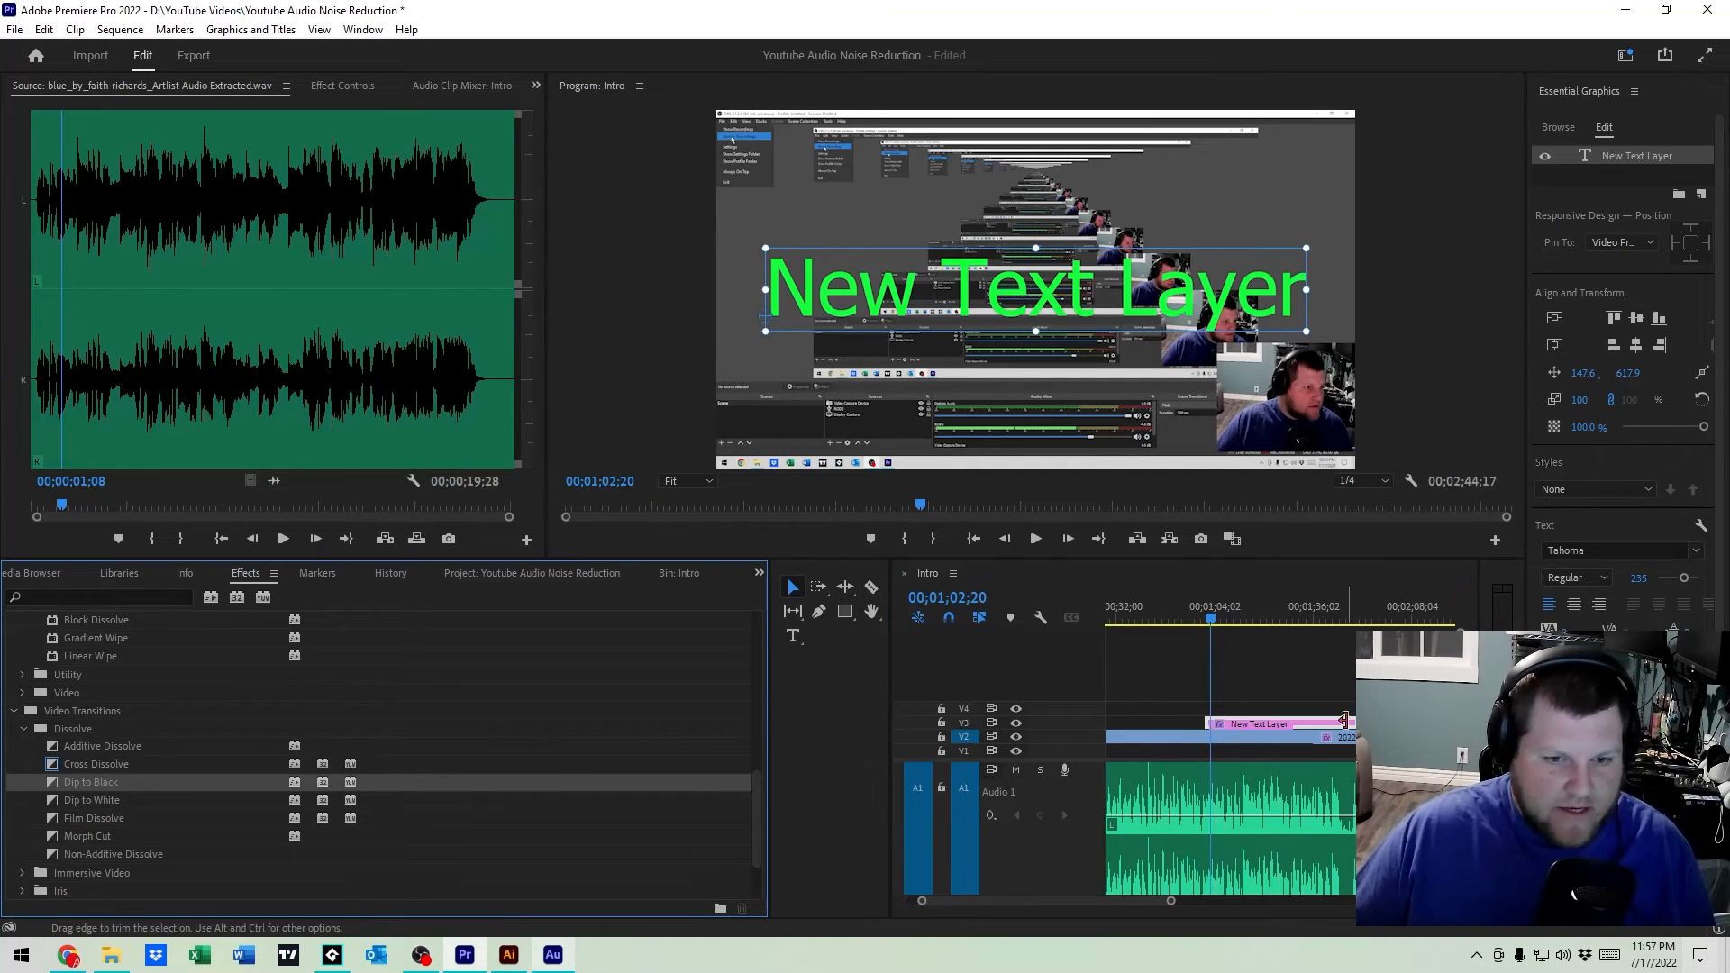
left_click(1341, 620)
left_click_drag(1349, 643, 1354, 642)
key("space")
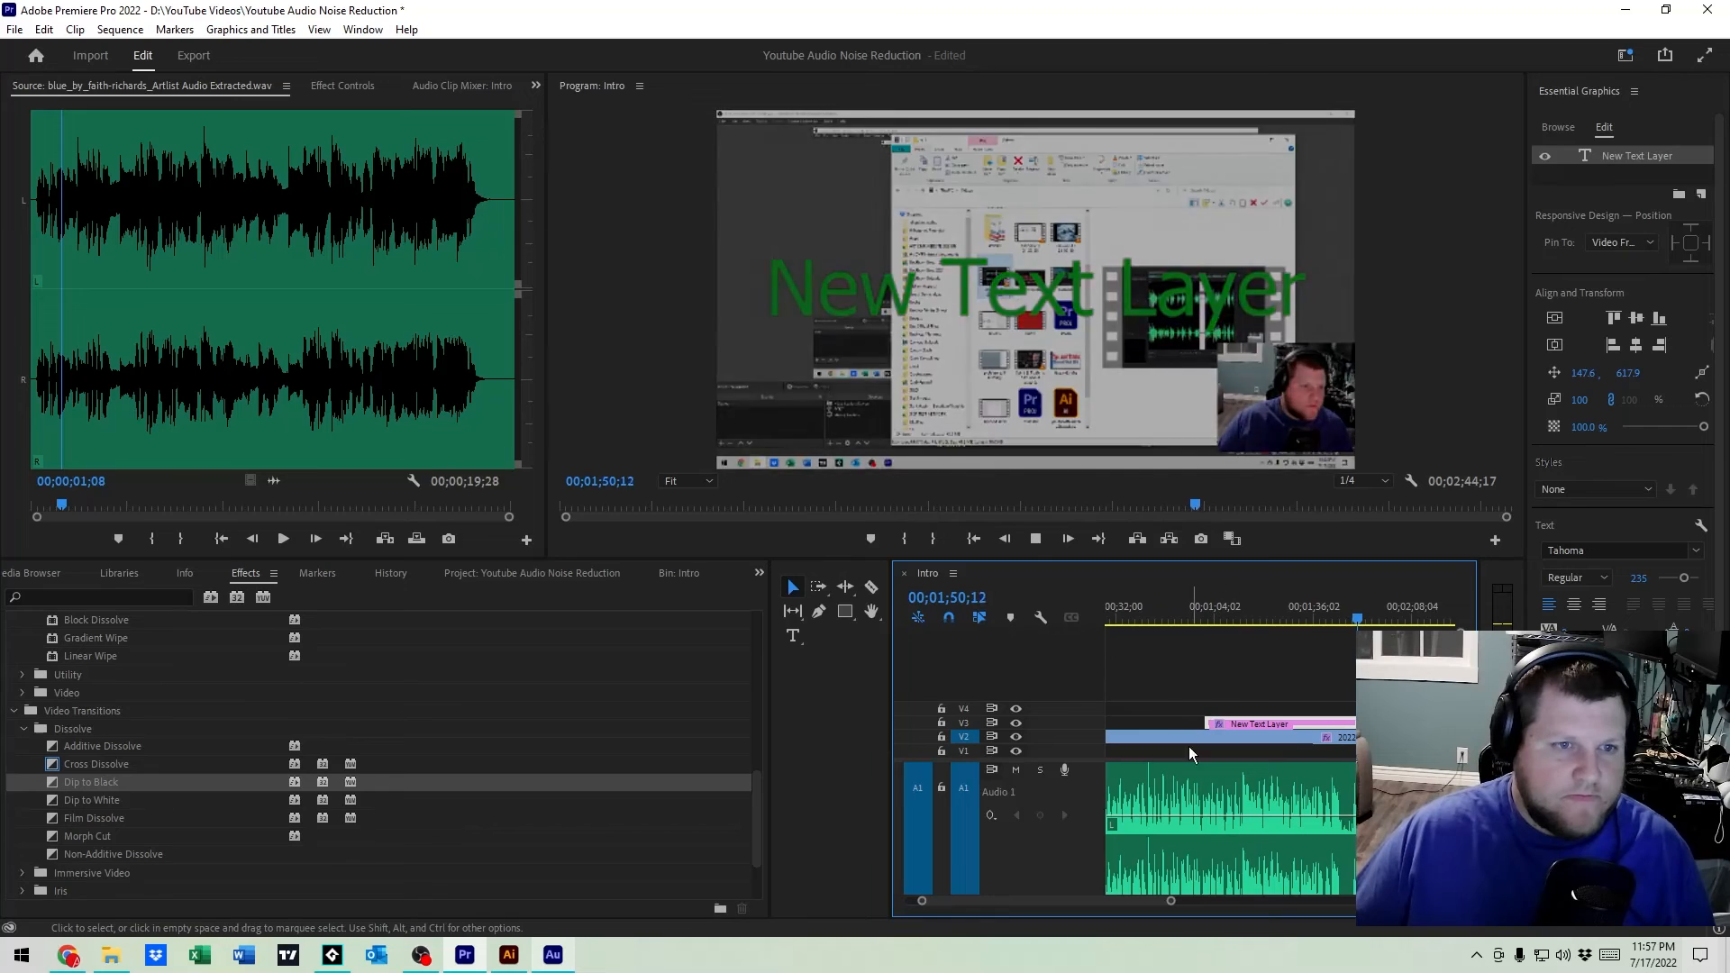
key("space")
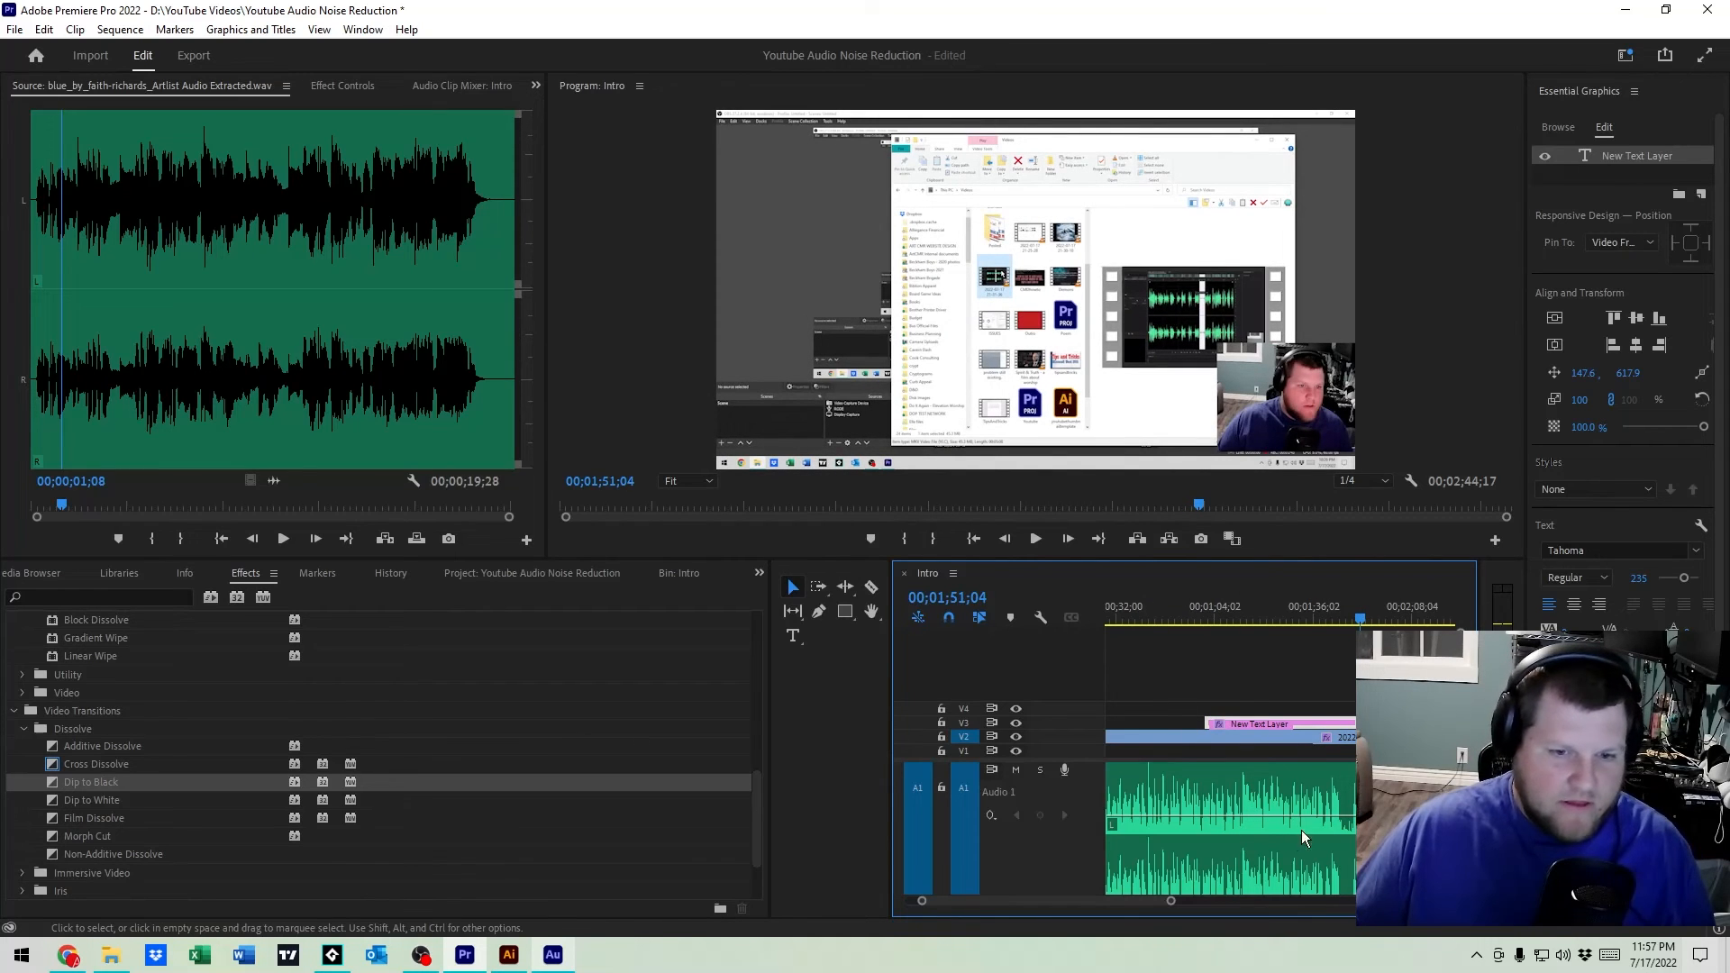
- Replay the end of the text clip in short stretches to examine the Dip to Black transition
left_click_drag(1358, 625, 1354, 623)
key("space")
key("space")
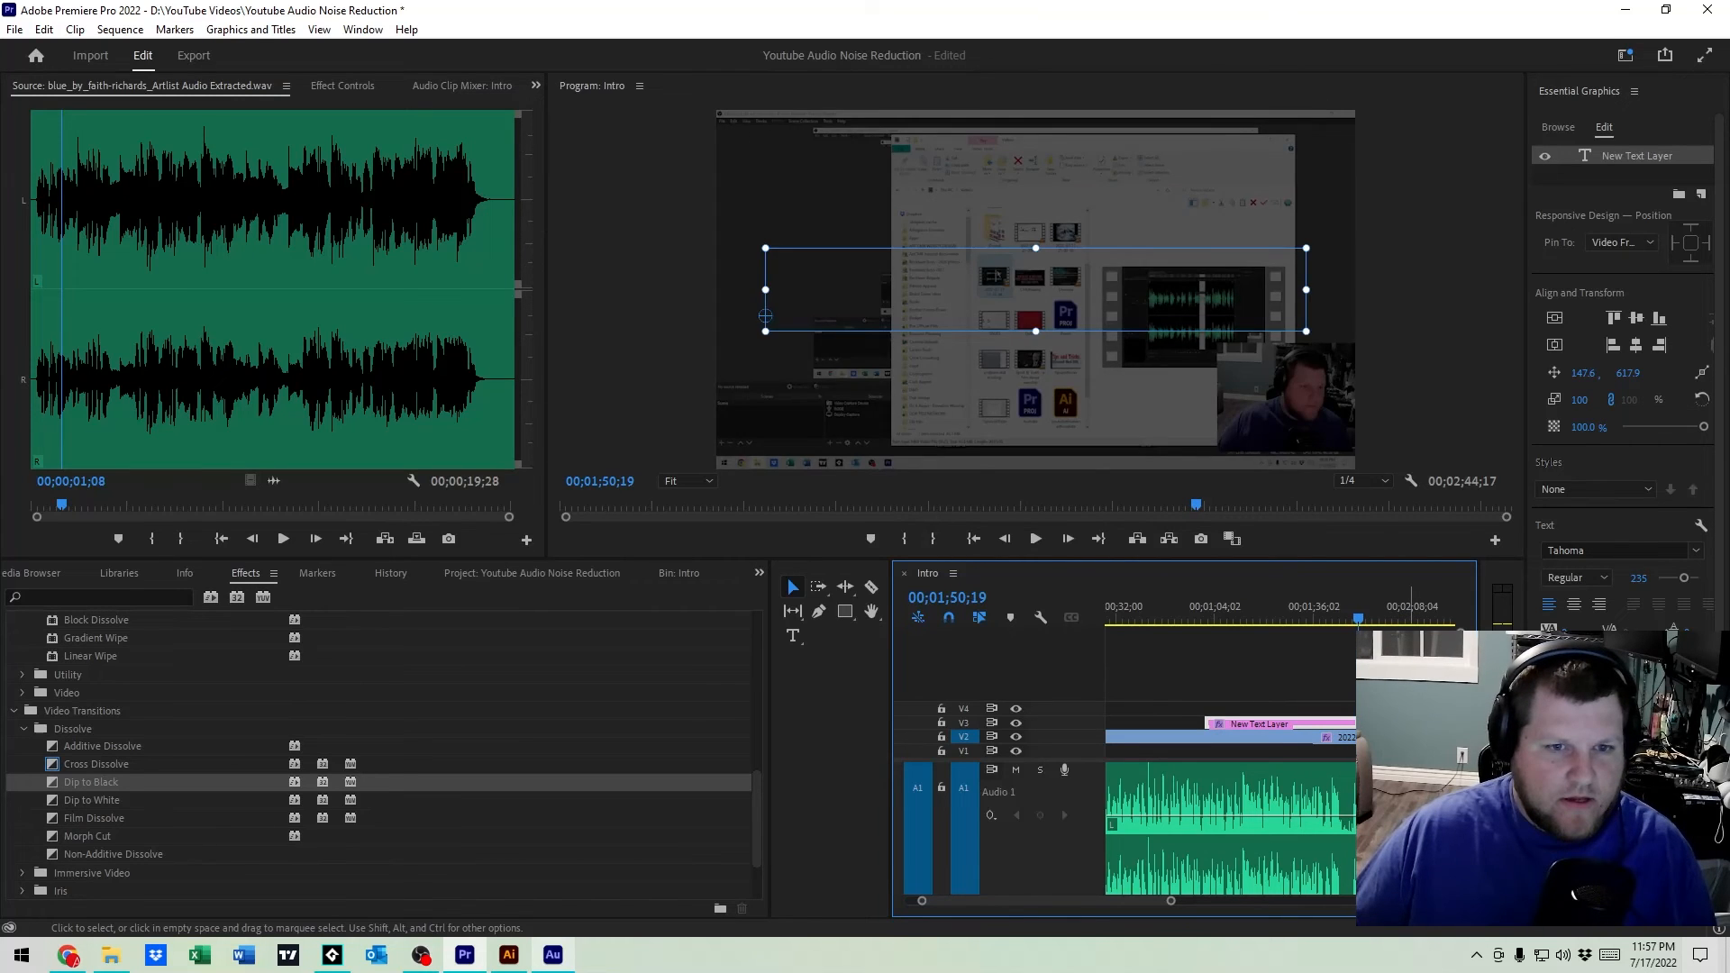
key("space")
key("space")
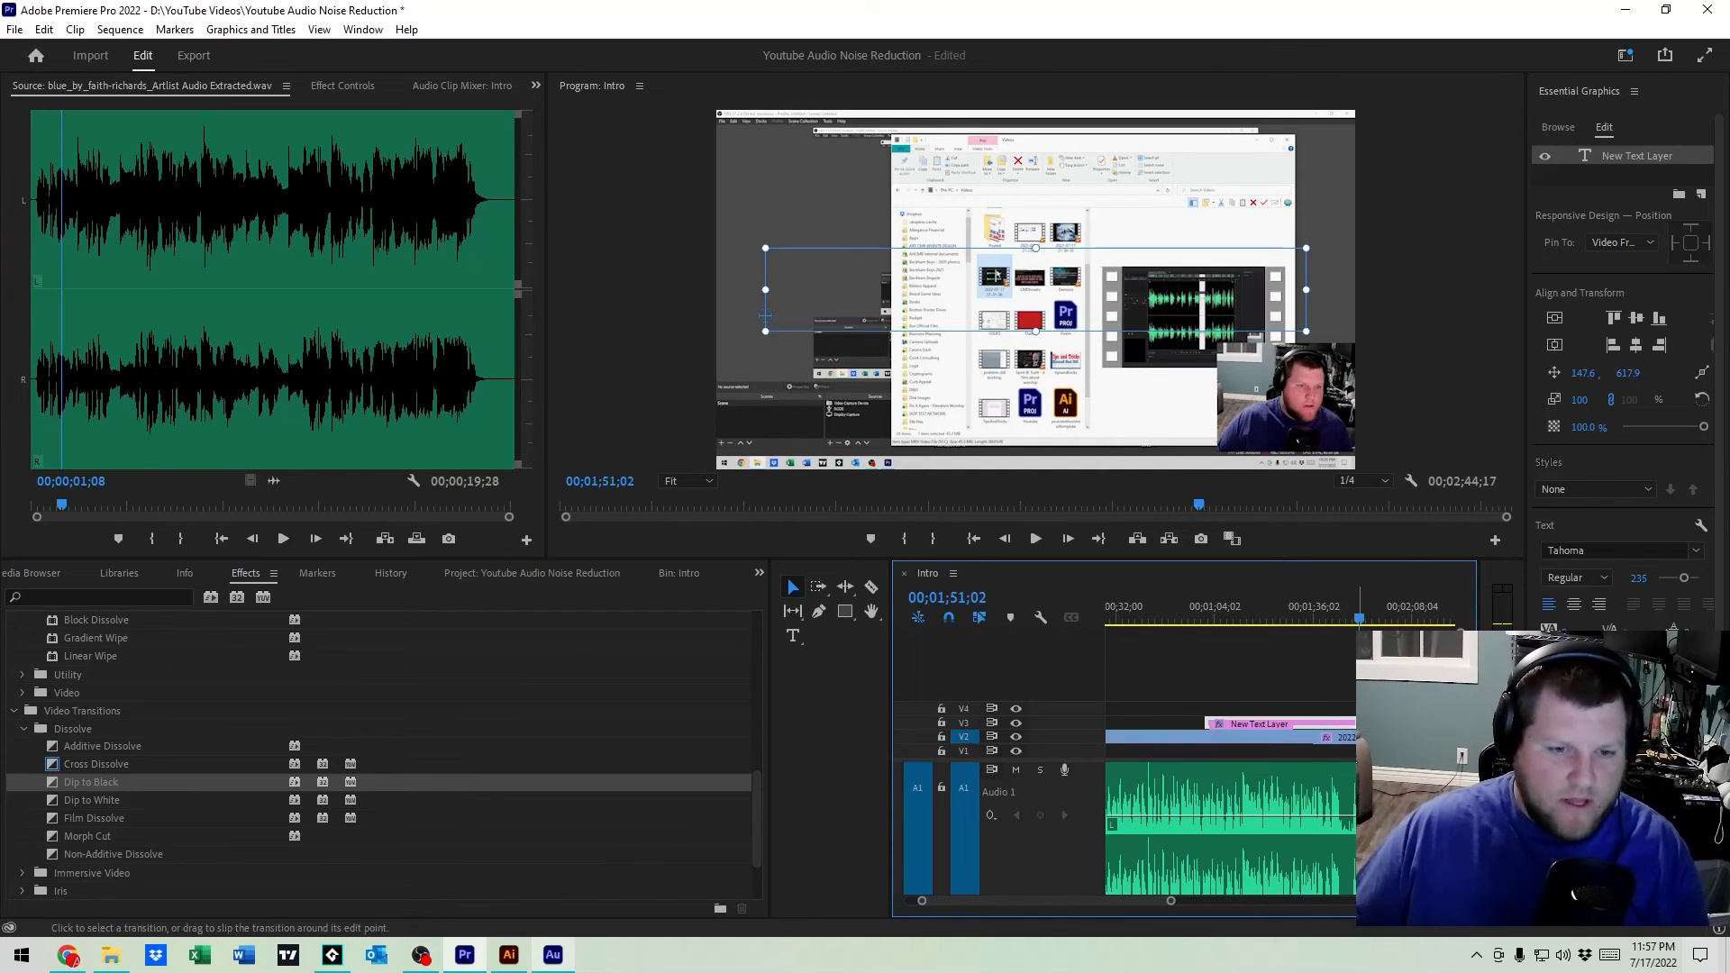
- Delete the Dip to Black transition from the text clip and shorten the clip's end to about 00;01;23
left_click(1360, 724)
key("Delete")
left_click(1343, 722)
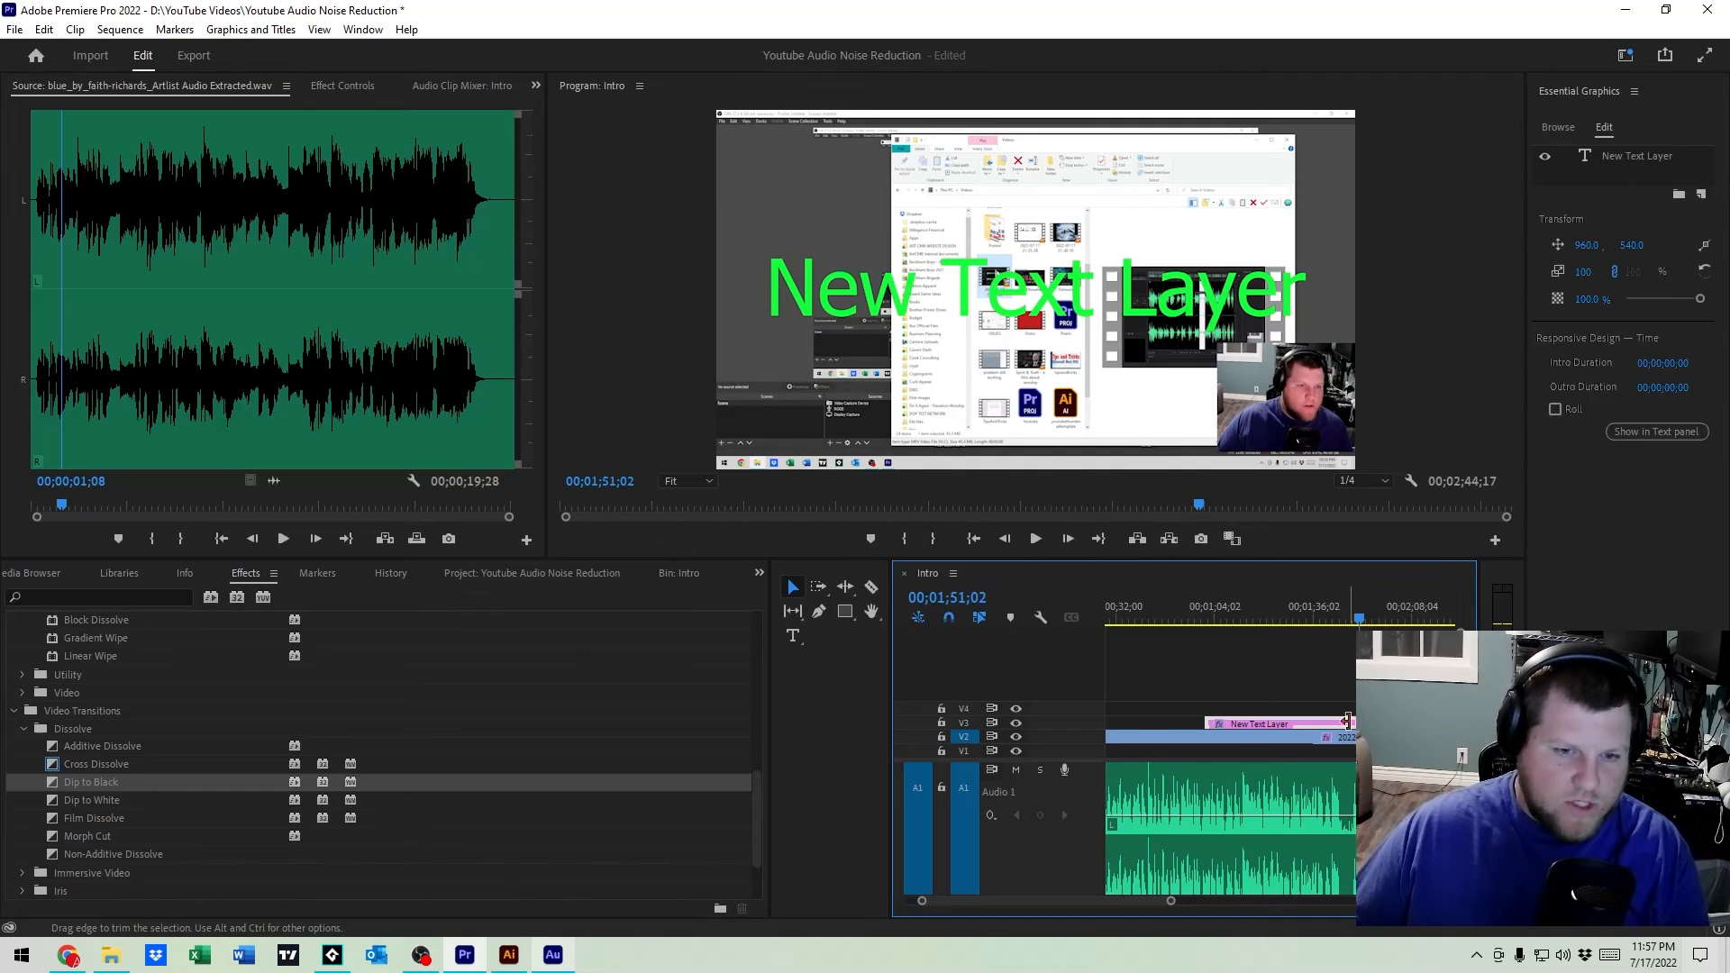
left_click_drag(1343, 721, 1273, 724)
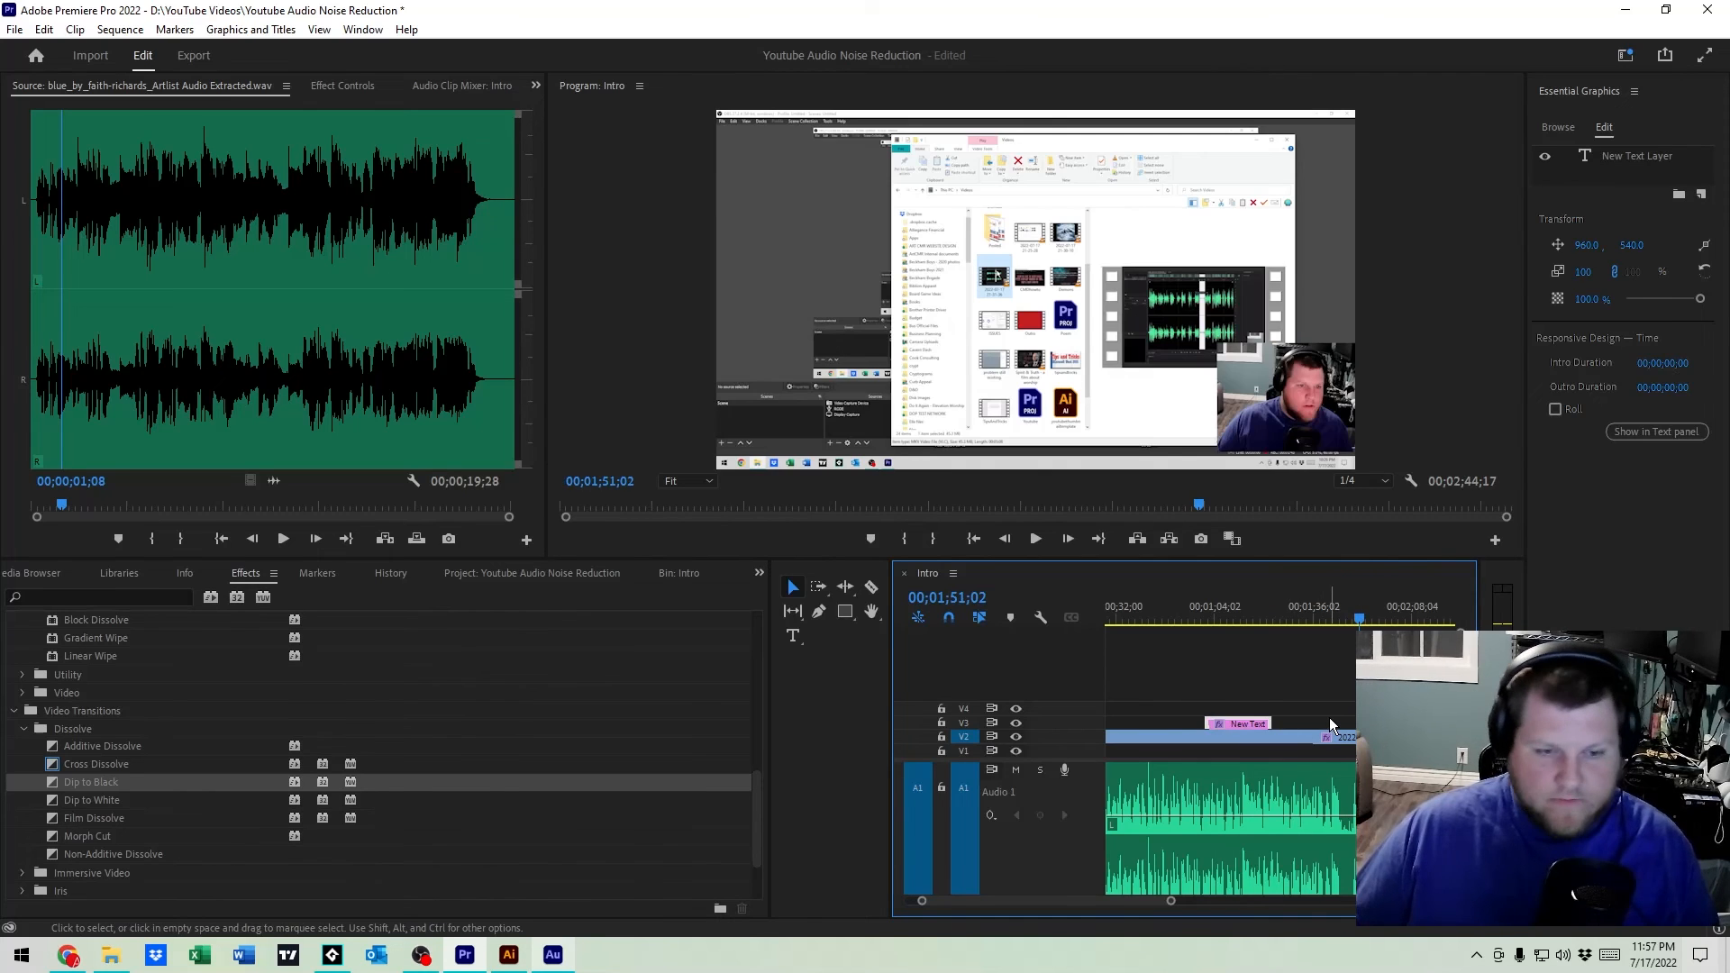
left_click(1330, 719)
left_click(1244, 721)
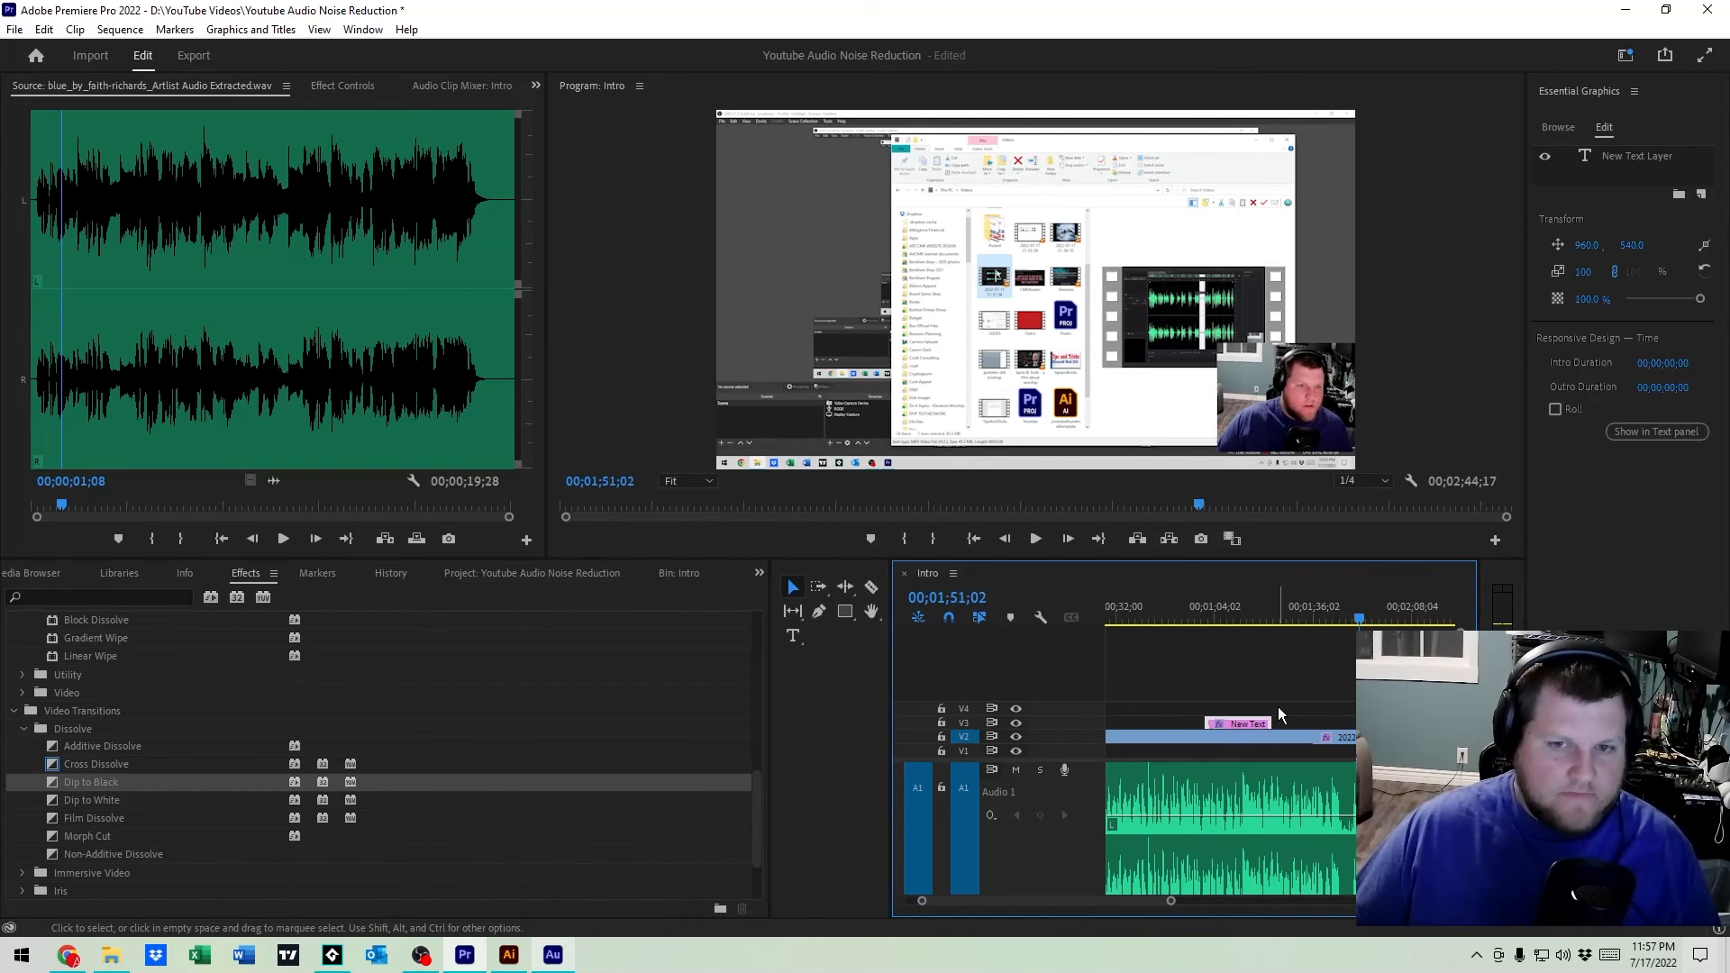